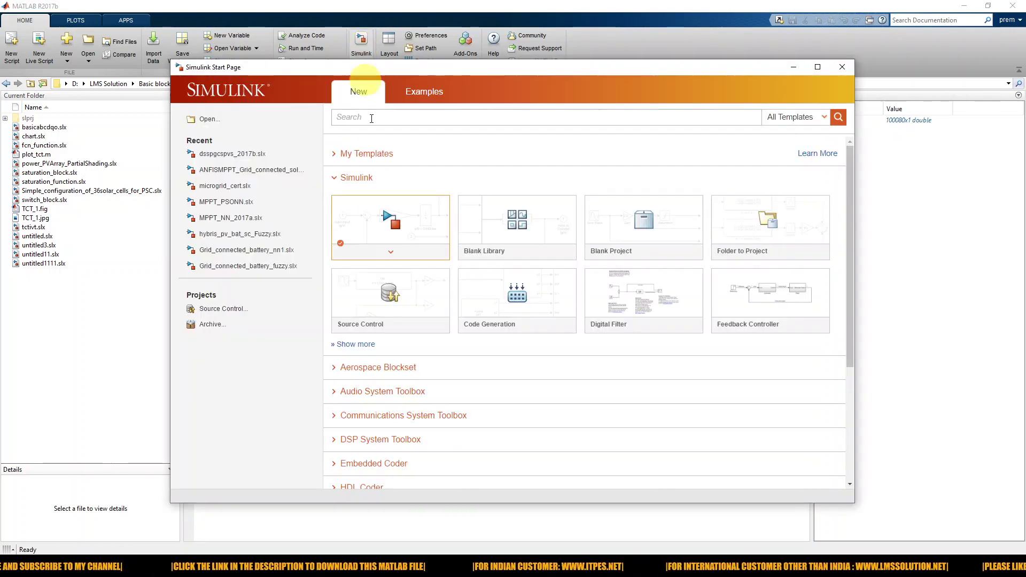
Create a blank Simulink model and open the library browser beside the model window.
{"action": "left_click", "coordinate": [392, 220]}
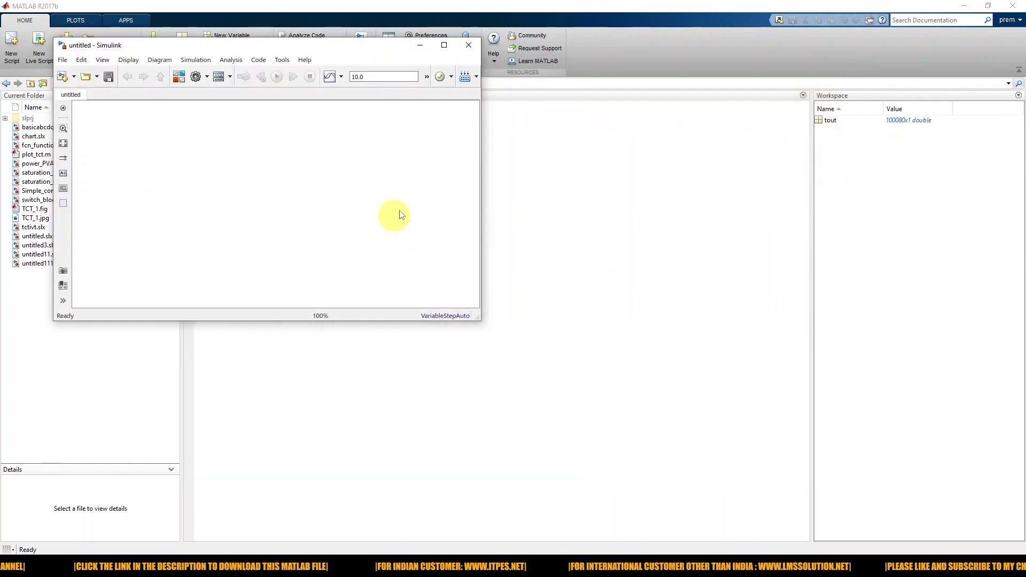
{"action": "left_click_drag", "start_coordinate": [398, 55], "coordinate": [592, 71]}
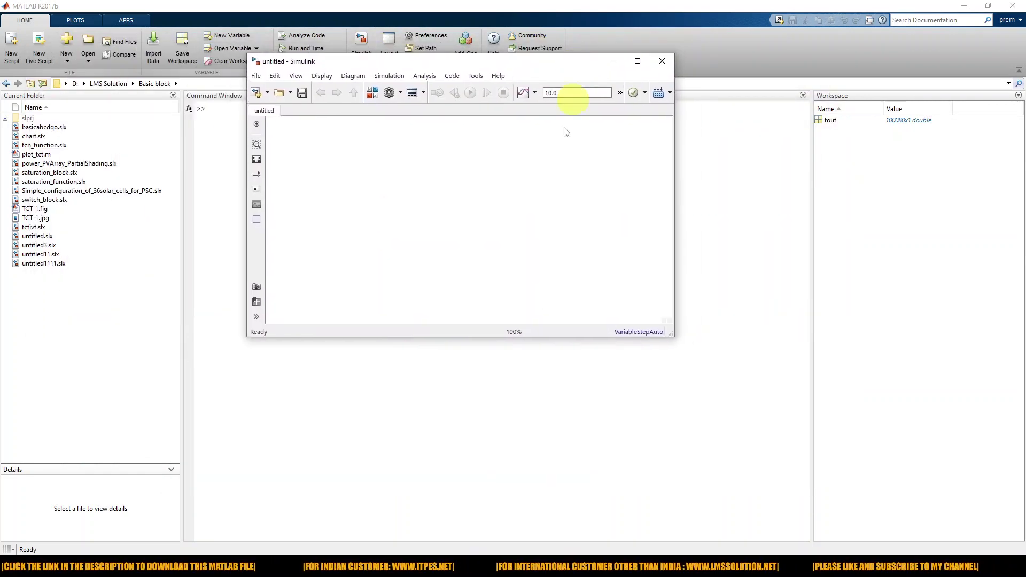
{"action": "left_click", "coordinate": [373, 94]}
{"action": "left_click_drag", "start_coordinate": [516, 85], "coordinate": [172, 96]}
{"action": "left_click_drag", "start_coordinate": [352, 93], "coordinate": [249, 73]}
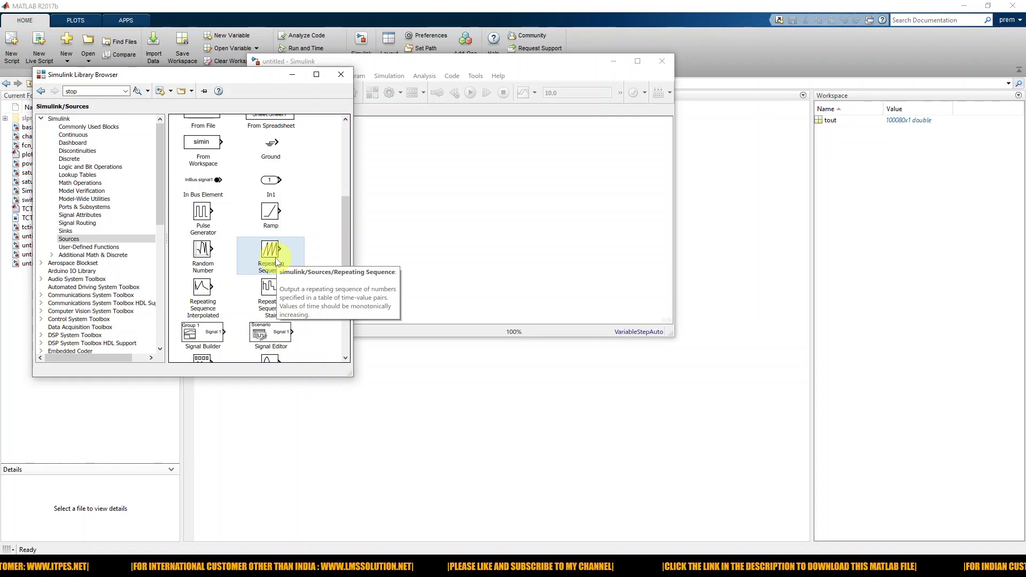
Add a Repeating Sequence block and a Sine Wave block from the Sources library to the model.
{"action": "left_click", "coordinate": [274, 262]}
{"action": "left_click_drag", "start_coordinate": [271, 262], "coordinate": [403, 182]}
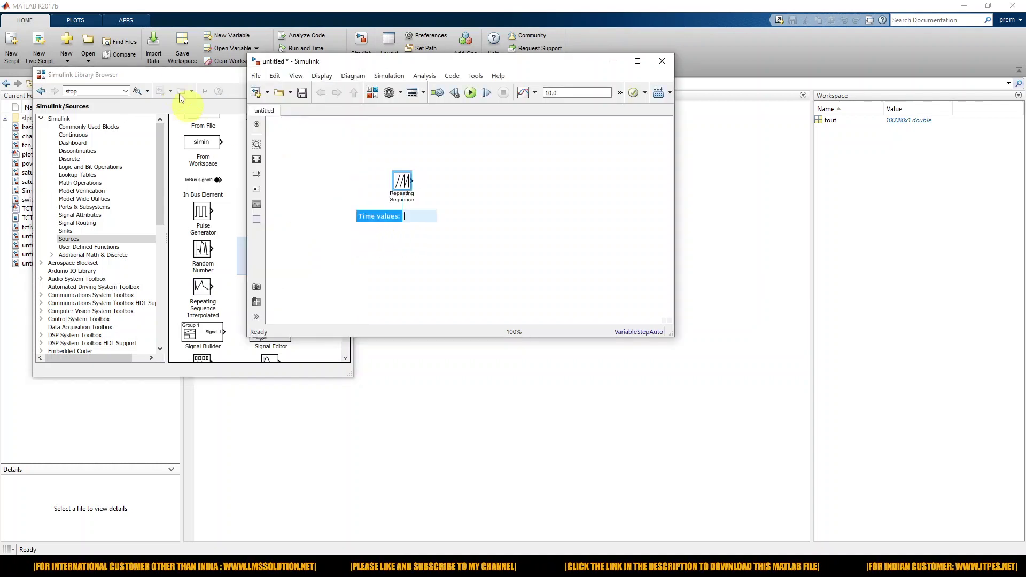
{"action": "left_click", "coordinate": [178, 76]}
{"action": "scroll", "coordinate": [293, 291], "scroll_direction": "down", "scroll_amount": 3}
{"action": "left_click", "coordinate": [268, 267]}
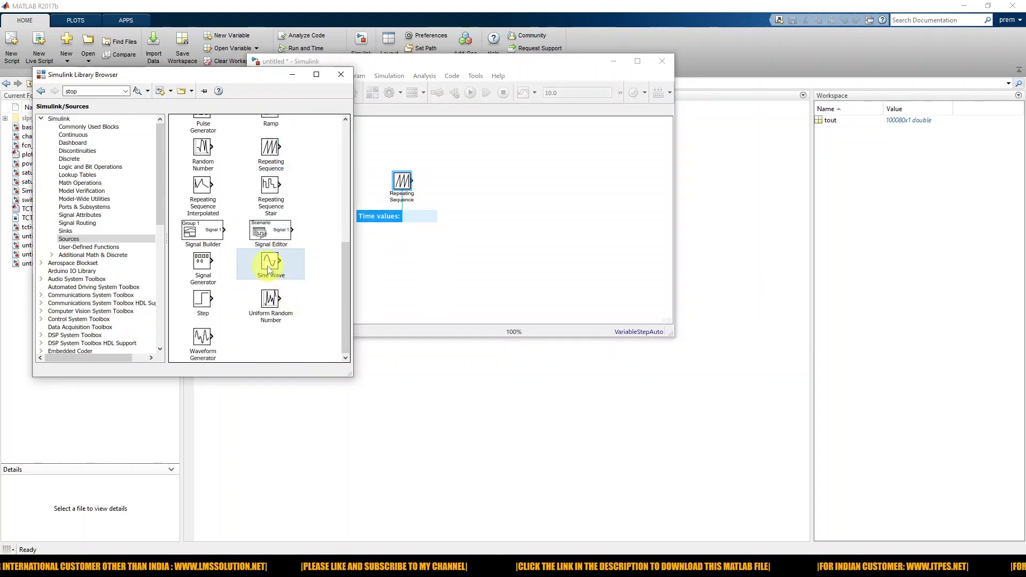
{"action": "left_click_drag", "start_coordinate": [268, 267], "coordinate": [408, 260]}
Rearrange the two source blocks so the Sine Wave sits above the Repeating Sequence.
{"action": "left_click", "coordinate": [406, 193]}
{"action": "left_click_drag", "start_coordinate": [406, 193], "coordinate": [430, 262]}
{"action": "left_click_drag", "start_coordinate": [401, 246], "coordinate": [403, 179]}
{"action": "left_click", "coordinate": [430, 259]}
{"action": "left_click_drag", "start_coordinate": [431, 259], "coordinate": [399, 225]}
{"action": "left_click", "coordinate": [401, 179]}
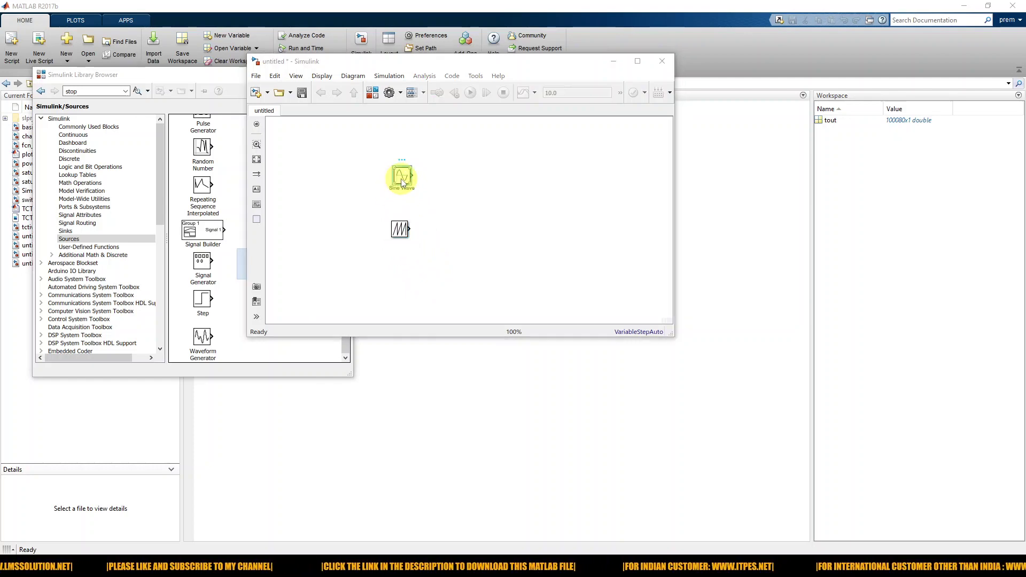
Set the Sine Wave block's amplitude to 0.9 and its frequency to 2*pi*2 rad/sec.
{"action": "double_click", "coordinate": [402, 182]}
{"action": "double_click", "coordinate": [429, 216]}
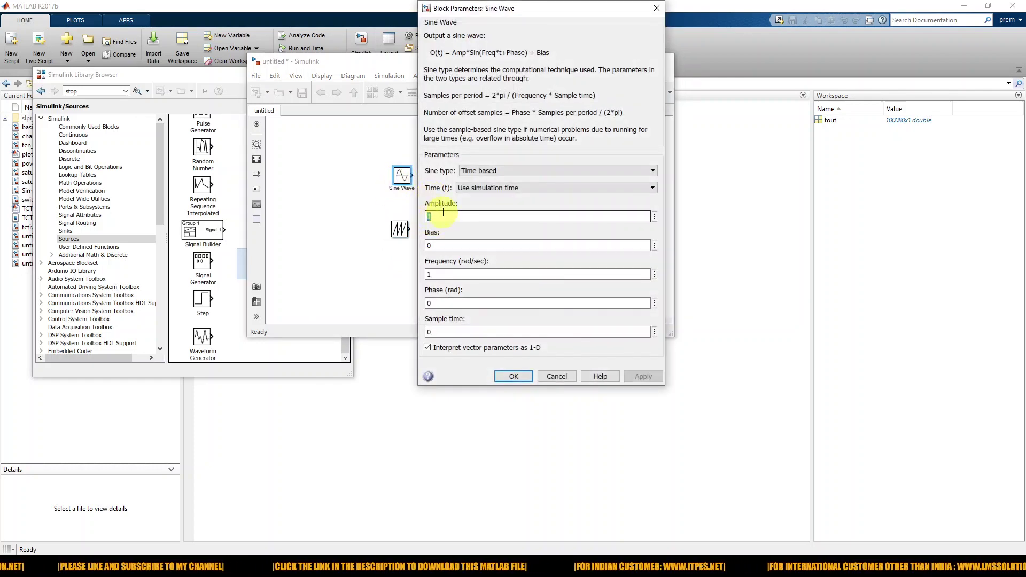
{"action": "type", "text": "0.9"}
{"action": "double_click", "coordinate": [435, 273]}
{"action": "type", "text": "2*pi*2"}
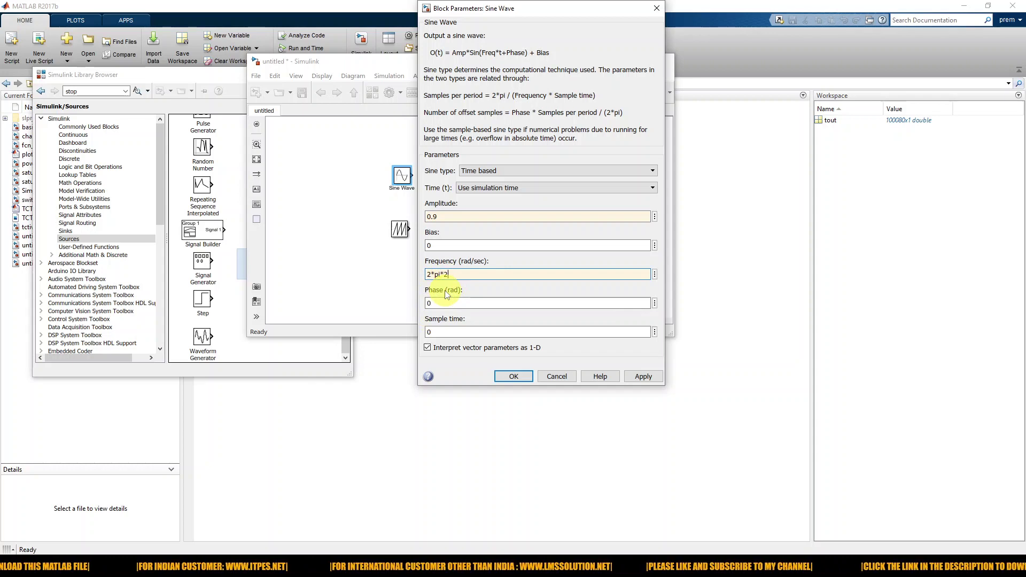
{"action": "left_click", "coordinate": [638, 375]}
{"action": "left_click", "coordinate": [514, 376]}
Align the Repeating Sequence block under the Sine Wave block and open its parameters.
{"action": "left_click_drag", "start_coordinate": [401, 231], "coordinate": [404, 225]}
{"action": "double_click", "coordinate": [402, 223]}
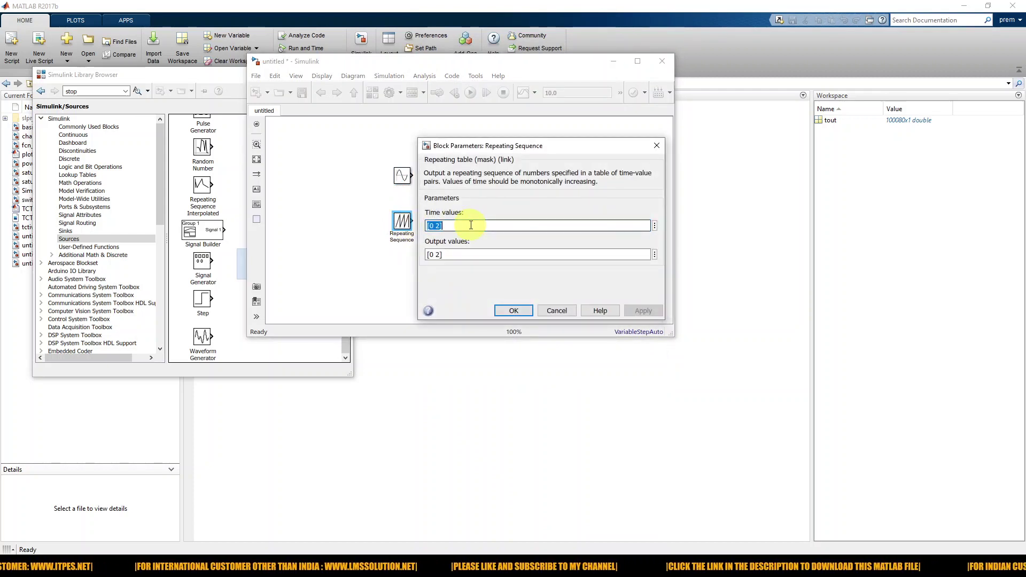
{"action": "key", "text": "ctrl+2"}
{"action": "mouse_move", "coordinate": [293, 214]}
{"action": "left_mouse_down"}
{"action": "mouse_move", "coordinate": [302, 262]}
{"action": "mouse_move", "coordinate": [381, 249]}
{"action": "left_mouse_up"}
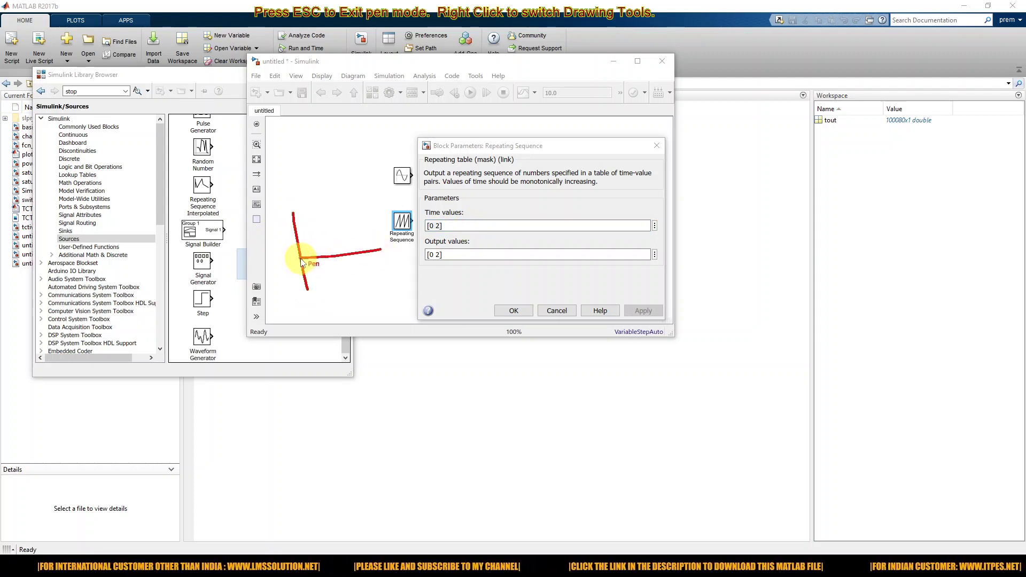
{"action": "mouse_move", "coordinate": [307, 244]}
{"action": "left_mouse_down"}
{"action": "mouse_move", "coordinate": [319, 235]}
{"action": "mouse_move", "coordinate": [338, 273]}
{"action": "mouse_move", "coordinate": [354, 259]}
{"action": "left_mouse_up"}
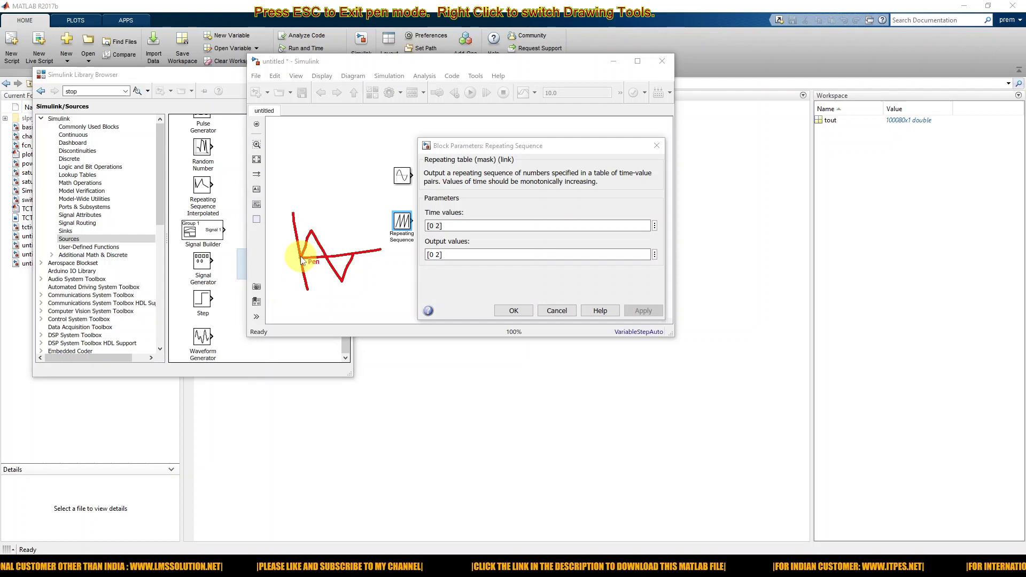
{"action": "left_click_drag", "start_coordinate": [297, 256], "coordinate": [292, 256]}
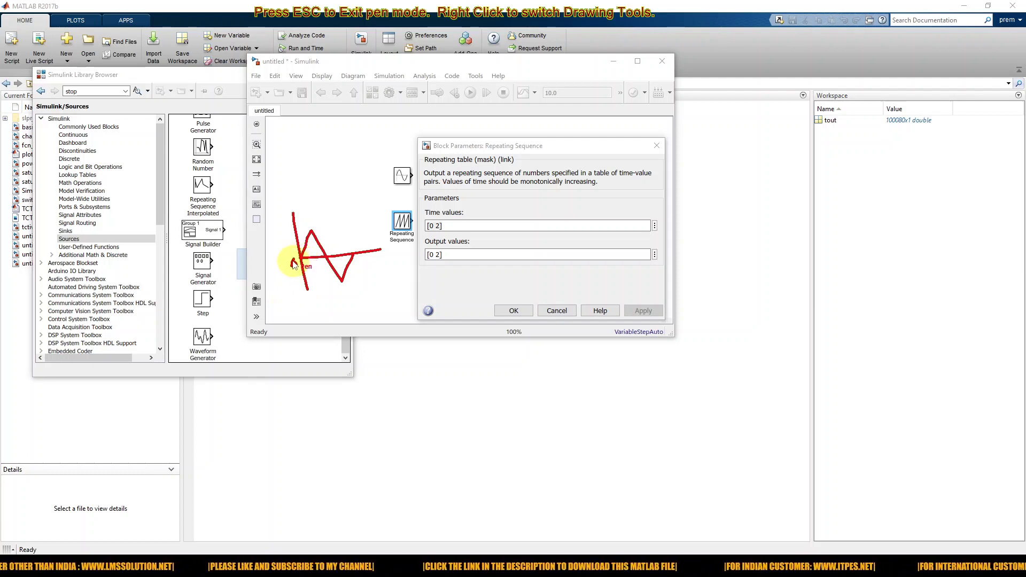
{"action": "left_click_drag", "start_coordinate": [310, 220], "coordinate": [310, 227]}
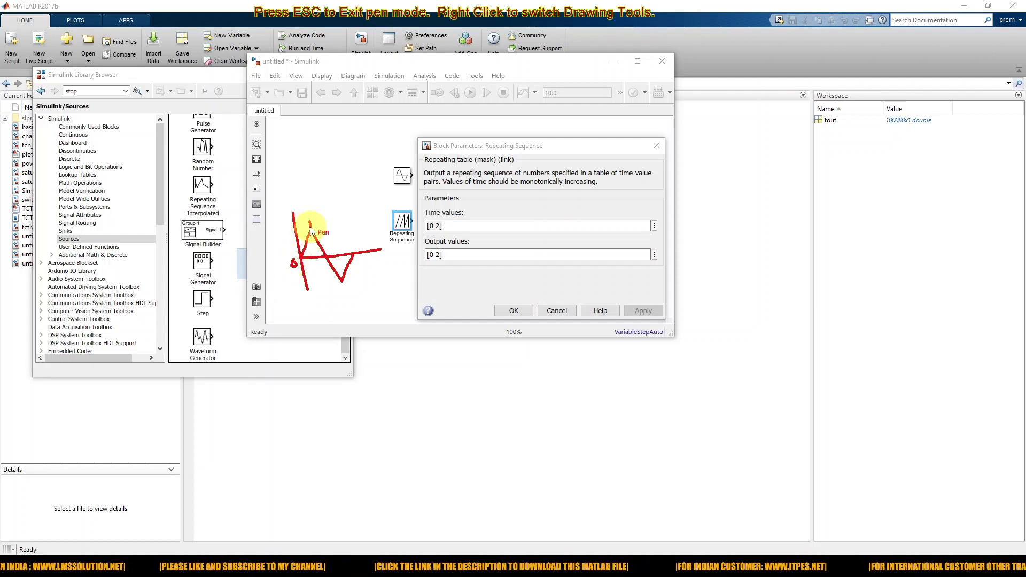
{"action": "left_click_drag", "start_coordinate": [341, 291], "coordinate": [352, 292]}
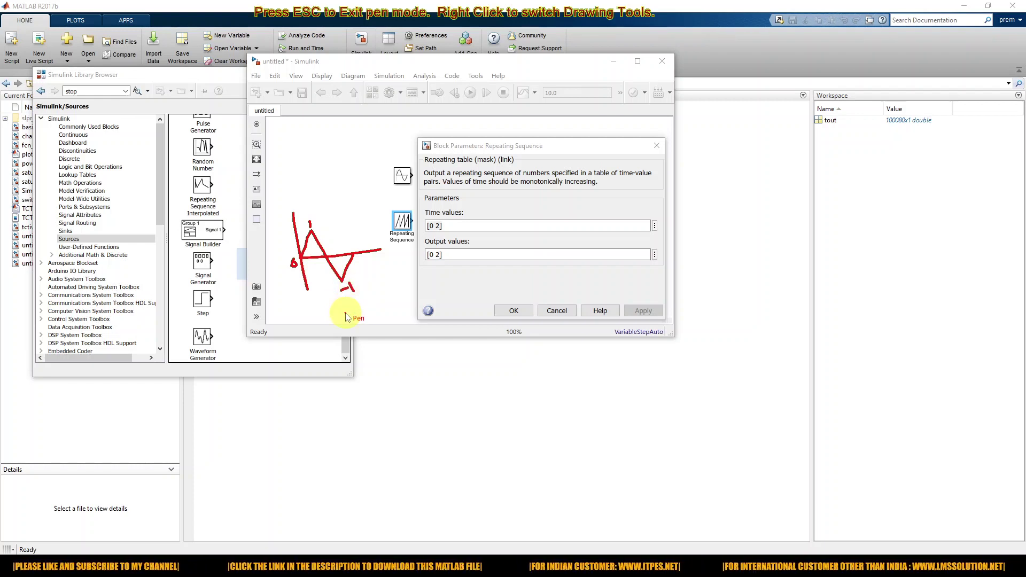
{"action": "mouse_move", "coordinate": [355, 258]}
{"action": "left_mouse_down"}
{"action": "mouse_move", "coordinate": [370, 220]}
{"action": "mouse_move", "coordinate": [387, 245]}
{"action": "left_mouse_up"}
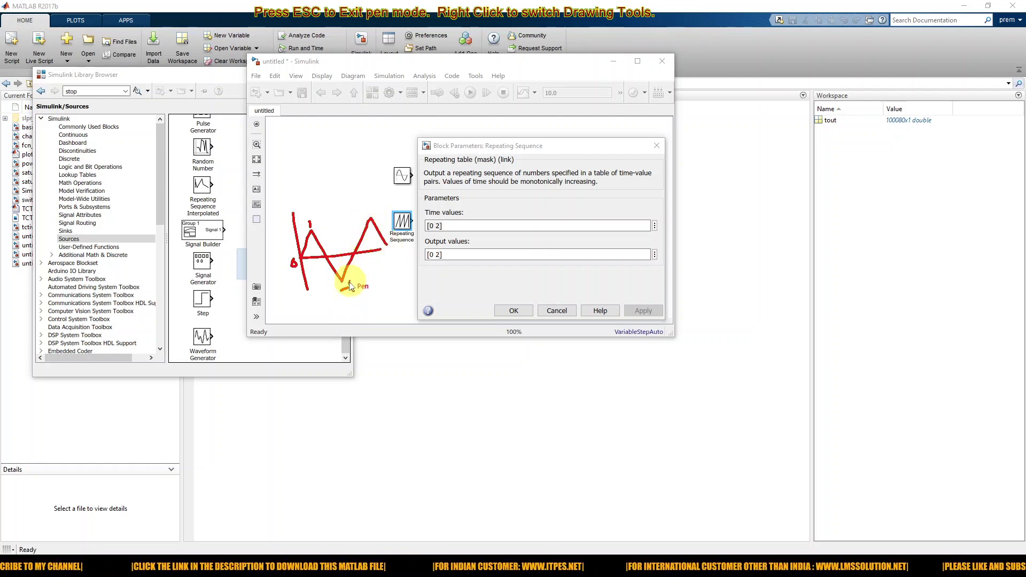
{"action": "left_click_drag", "start_coordinate": [370, 219], "coordinate": [367, 206]}
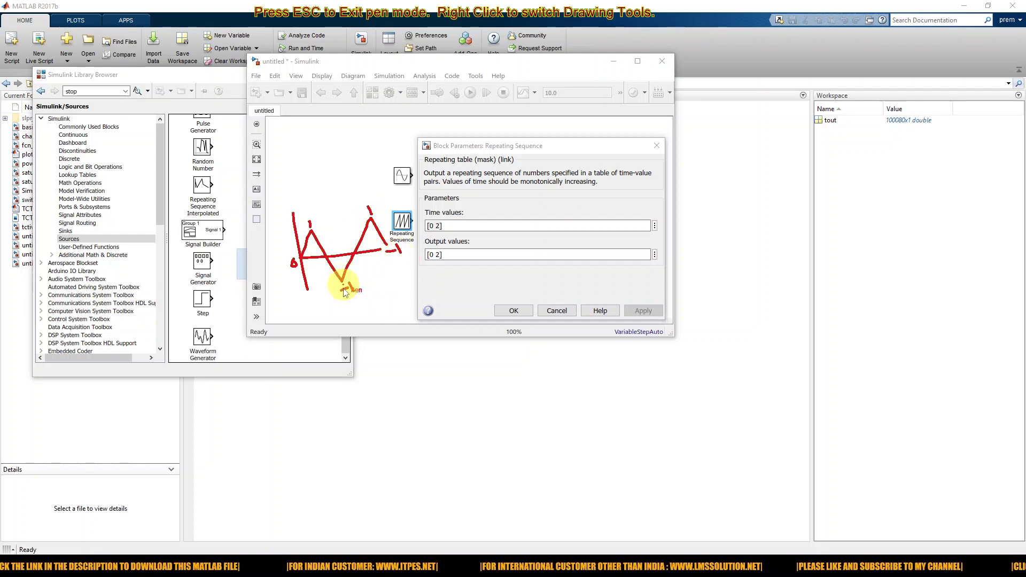
{"action": "left_click_drag", "start_coordinate": [341, 291], "coordinate": [353, 286]}
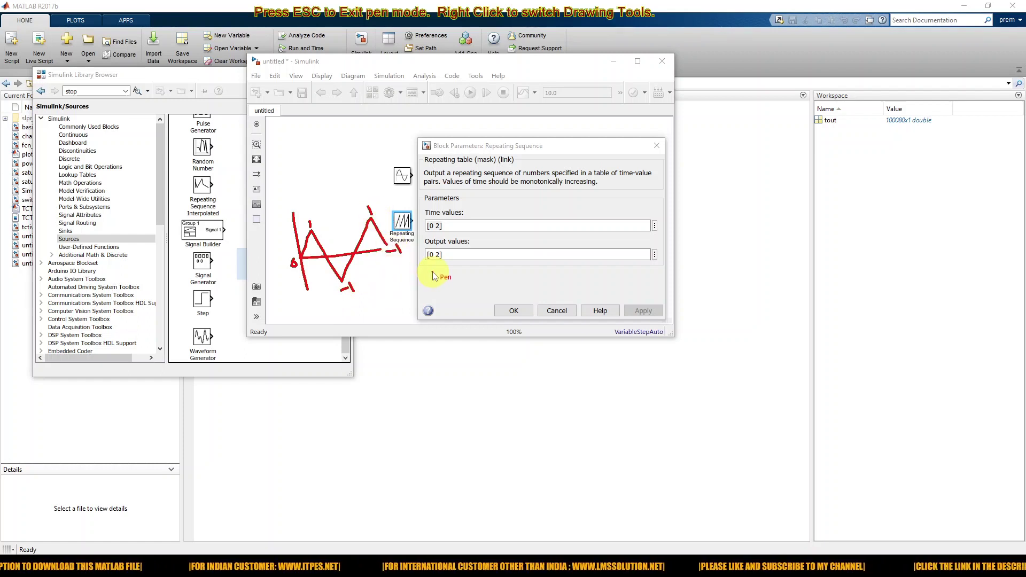
{"action": "key", "text": "Escape"}
Enter output values [-1 1 -1] and time values [0 0.02 0.04] for the Repeating Sequence block.
{"action": "double_click", "coordinate": [453, 256]}
{"action": "type", "text": "[]"}
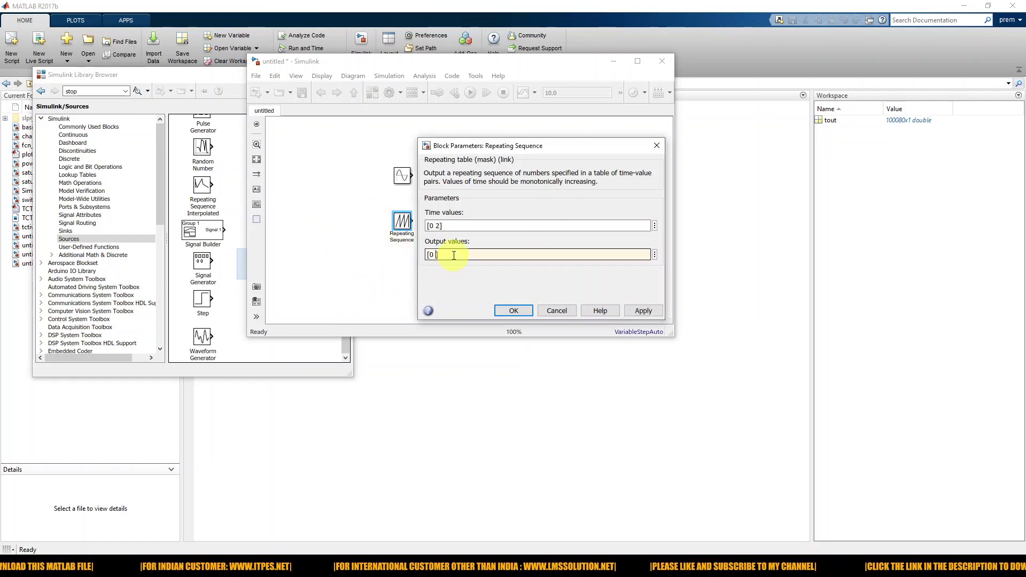
{"action": "type", "text": "-1 1 -1"}
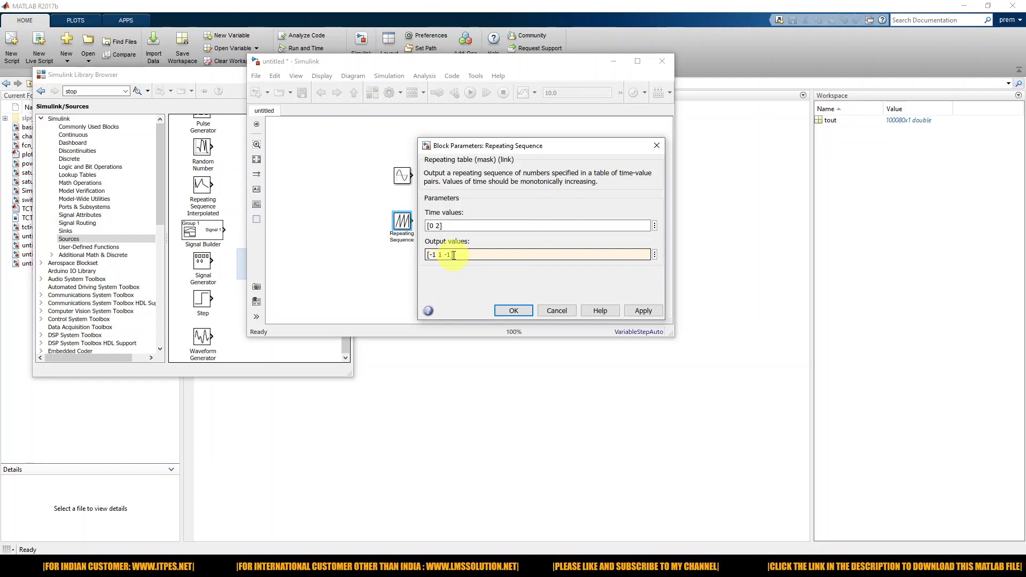
{"action": "double_click", "coordinate": [459, 223]}
{"action": "left_click", "coordinate": [458, 223]}
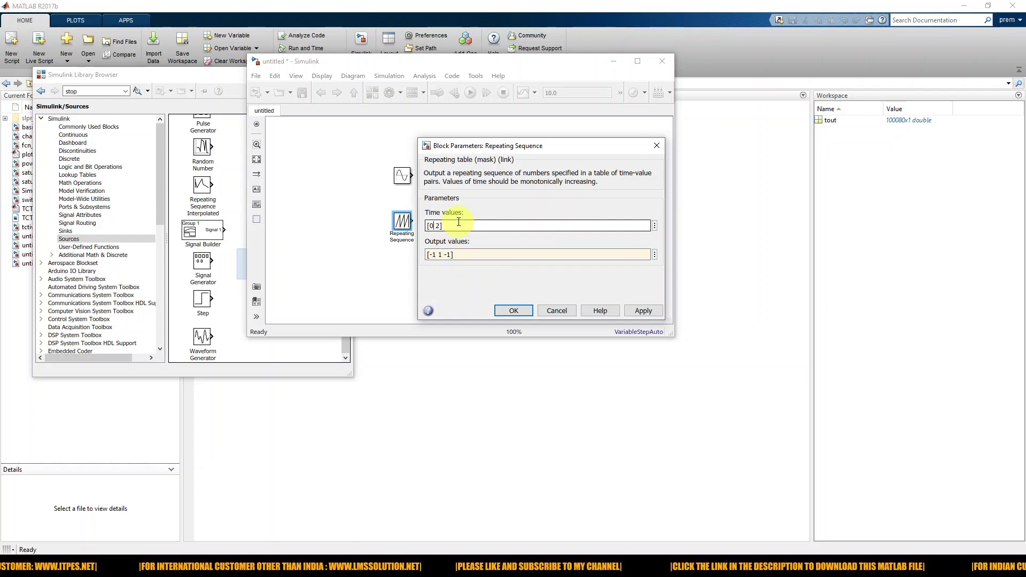
{"action": "key", "text": "BackSpace"}
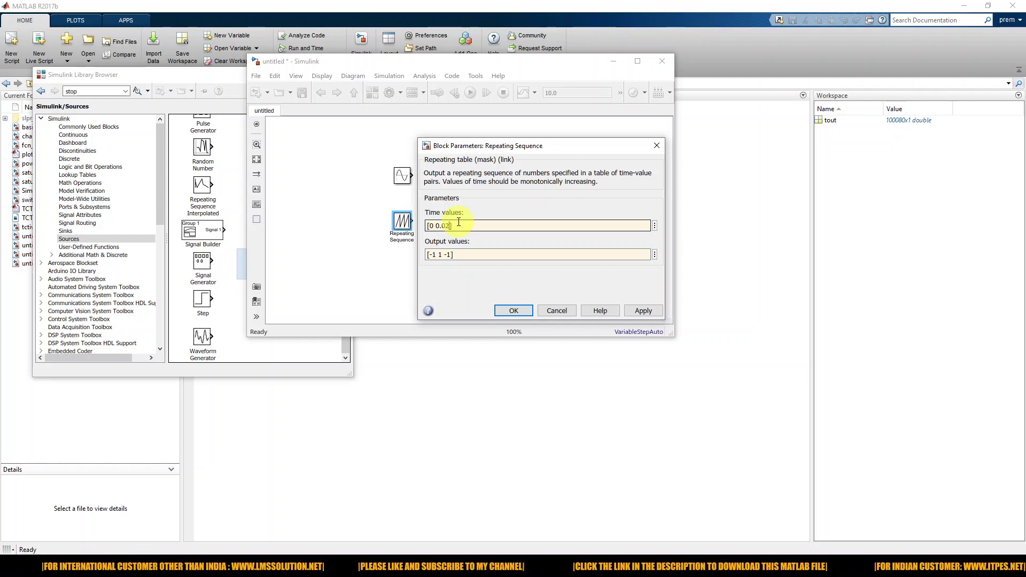
{"action": "type", "text": "0.02 0.04"}
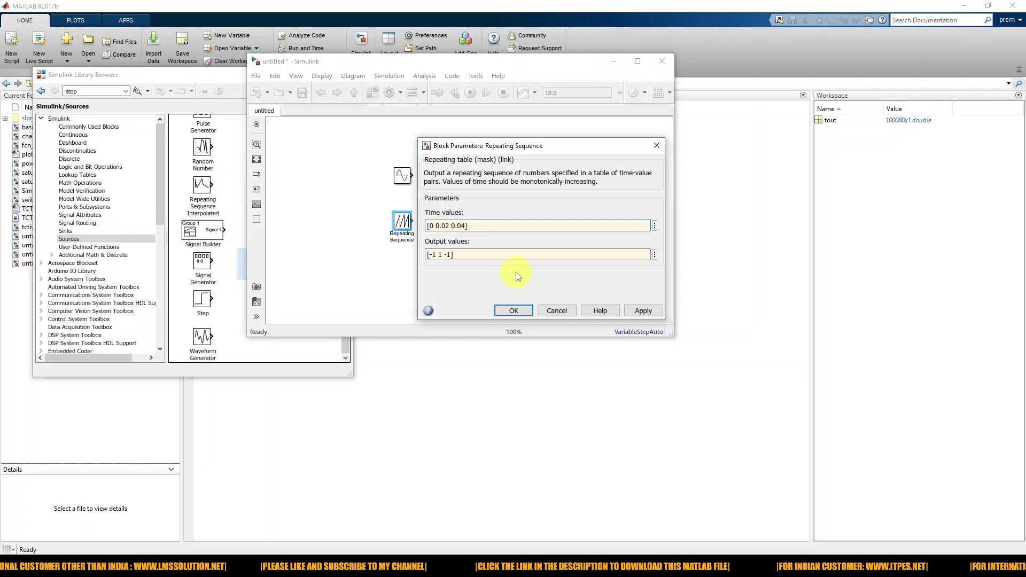
Calculate 1/0.04 in the MATLAB command window to check the carrier frequency, and return to the Simulink model.
{"action": "left_click", "coordinate": [272, 425]}
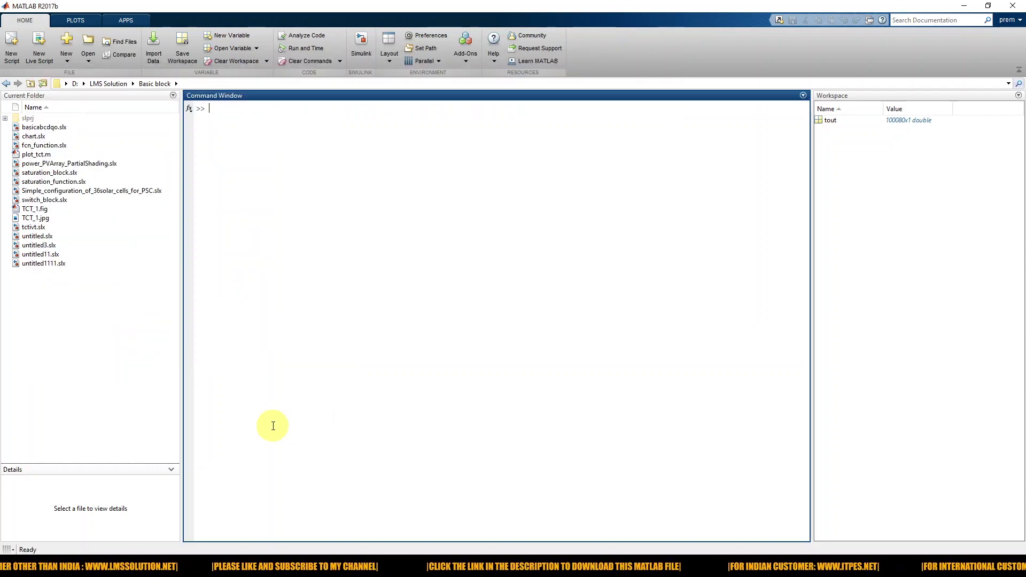
{"action": "type", "text": "1/0.04"}
{"action": "key", "text": "Return"}
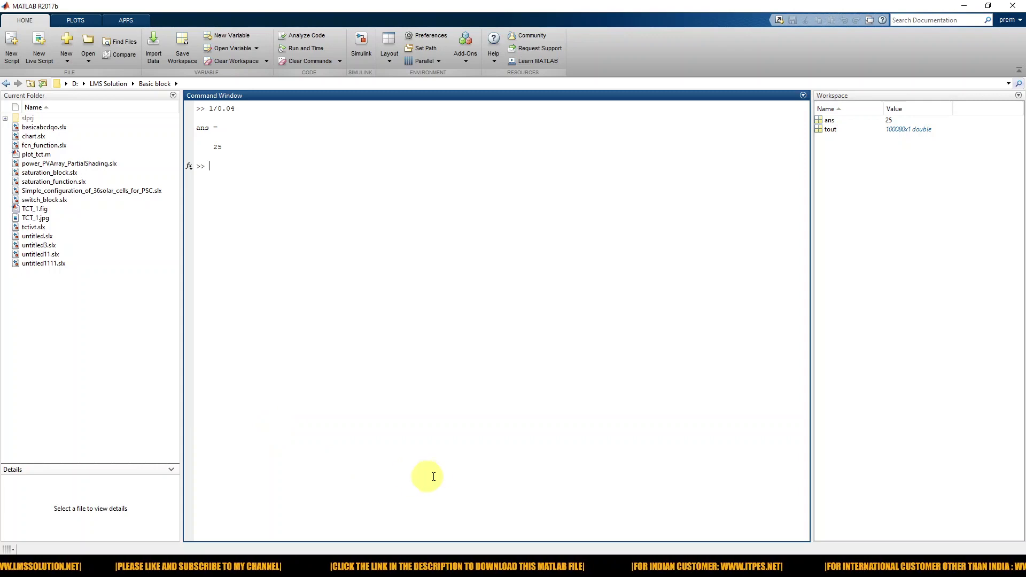
{"action": "mouse_move", "coordinate": [454, 565]}
{"action": "left_click", "coordinate": [418, 505]}
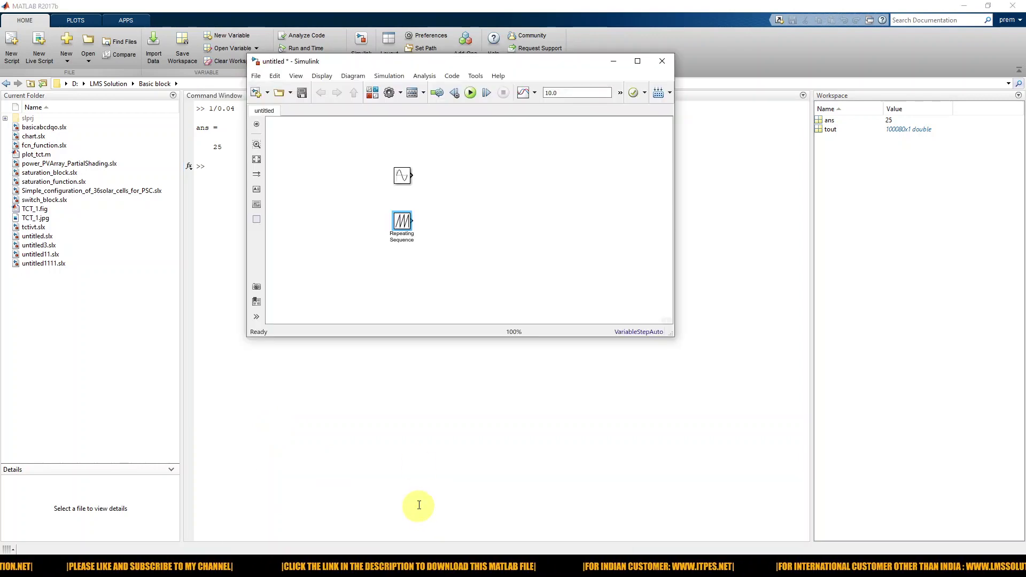
Apply the pending time and output values of the Repeating Sequence block and close its parameters.
{"action": "double_click", "coordinate": [408, 227]}
{"action": "triple_click", "coordinate": [484, 227]}
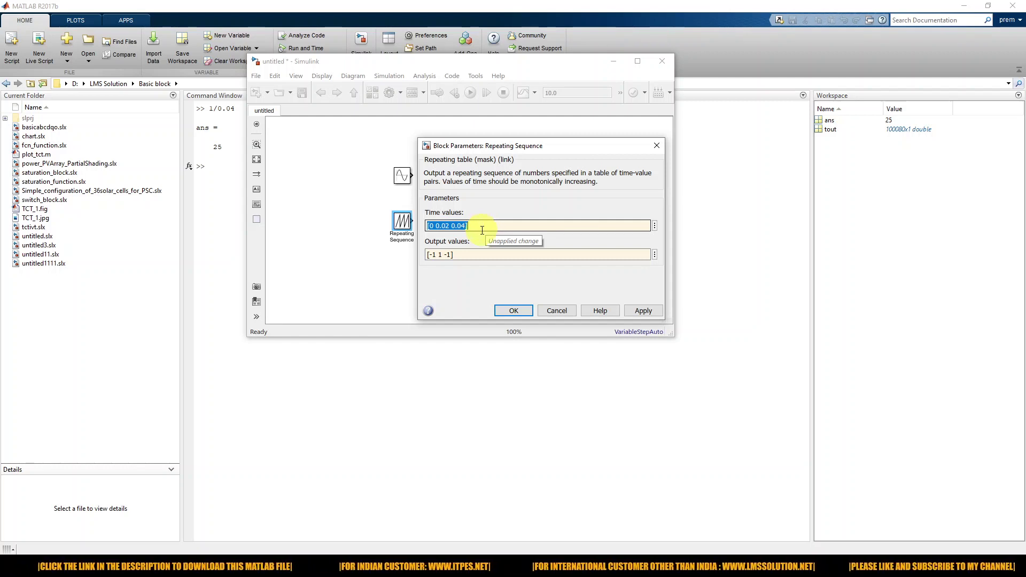
{"action": "left_click", "coordinate": [635, 313]}
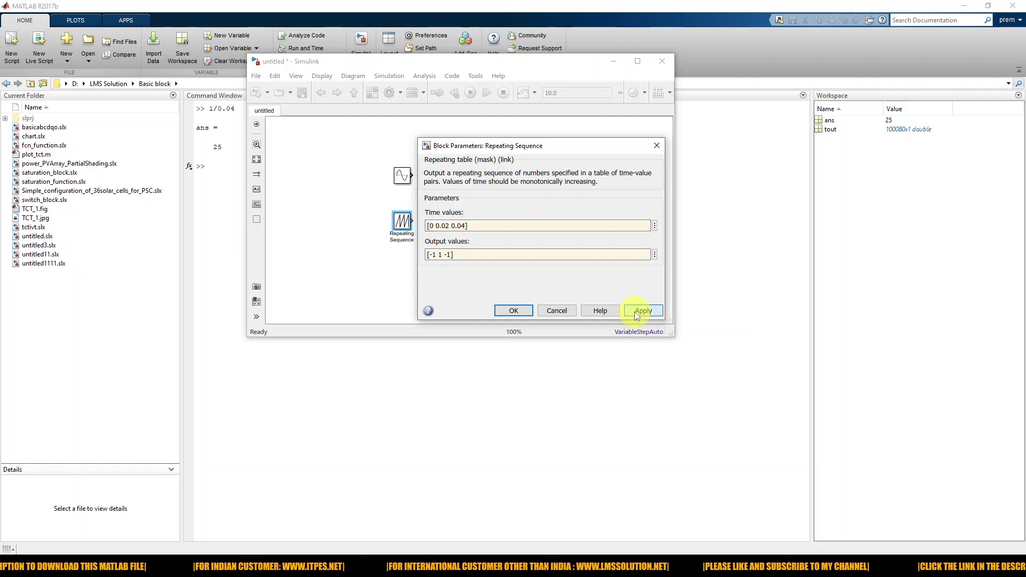
{"action": "left_click", "coordinate": [514, 311]}
Insert a Relational Operator block from Logic and Bit Operations and place it midway beside the two source blocks.
{"action": "left_click", "coordinate": [464, 259]}
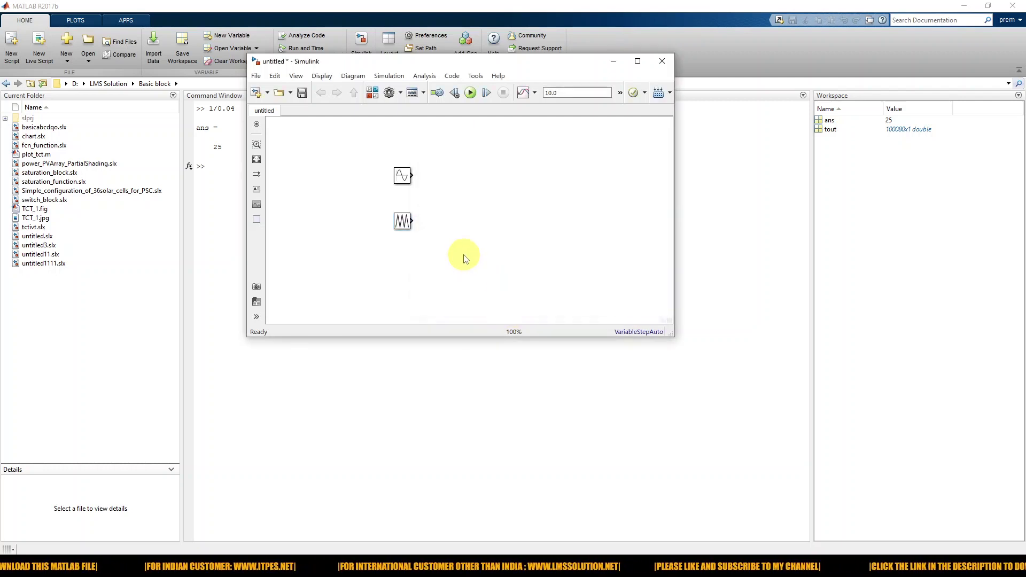
{"action": "type", "text": "rela"}
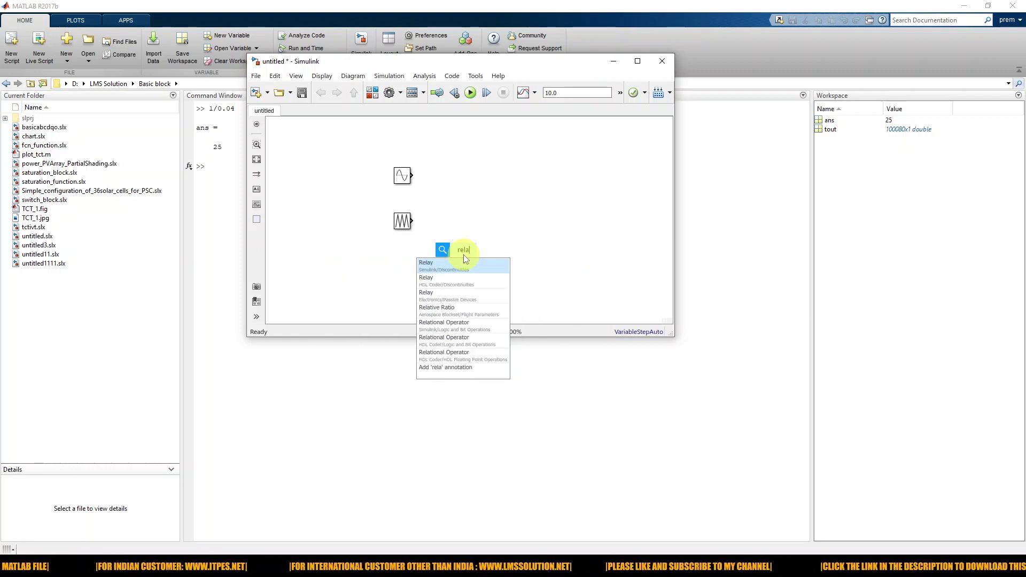
{"action": "type", "text": "tion"}
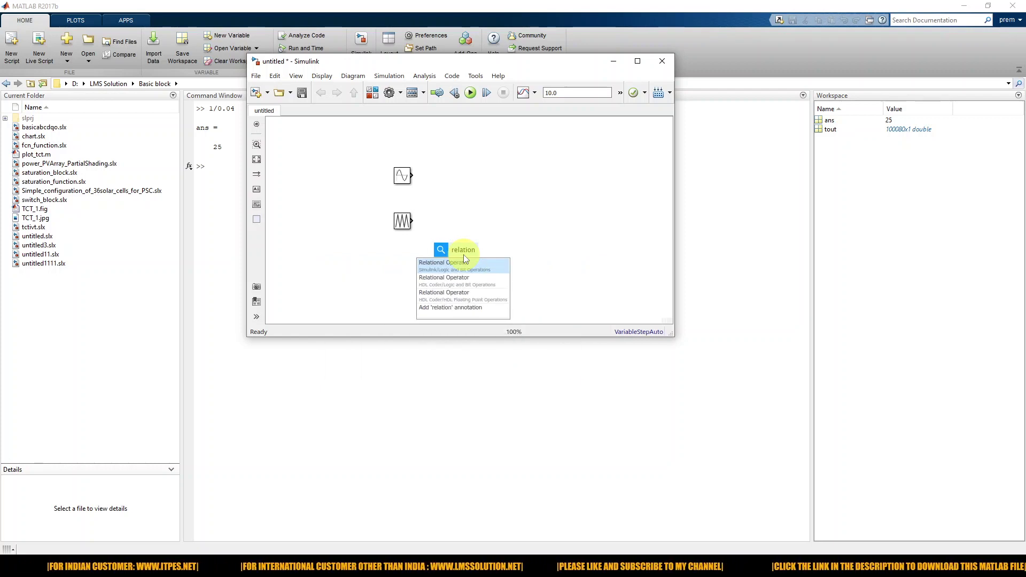
{"action": "left_click", "coordinate": [464, 261]}
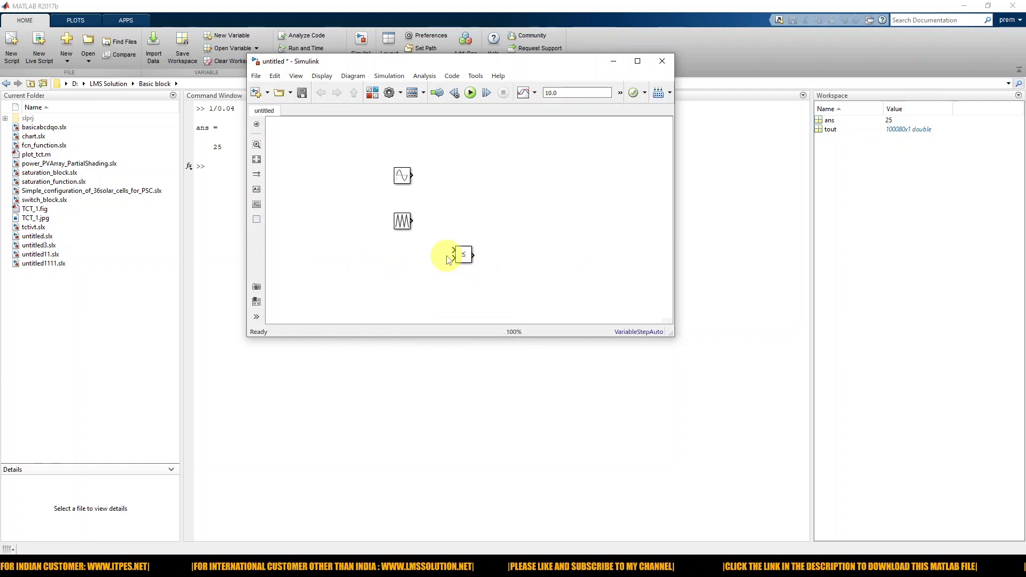
{"action": "left_click_drag", "start_coordinate": [465, 253], "coordinate": [464, 199]}
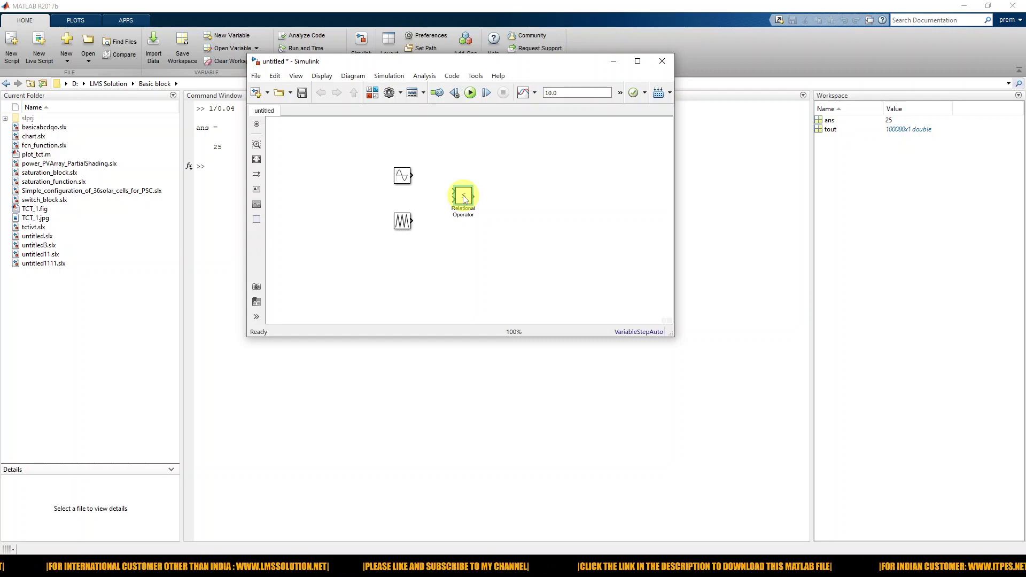
Set the Relational Operator block's operator to >=.
{"action": "double_click", "coordinate": [464, 198]}
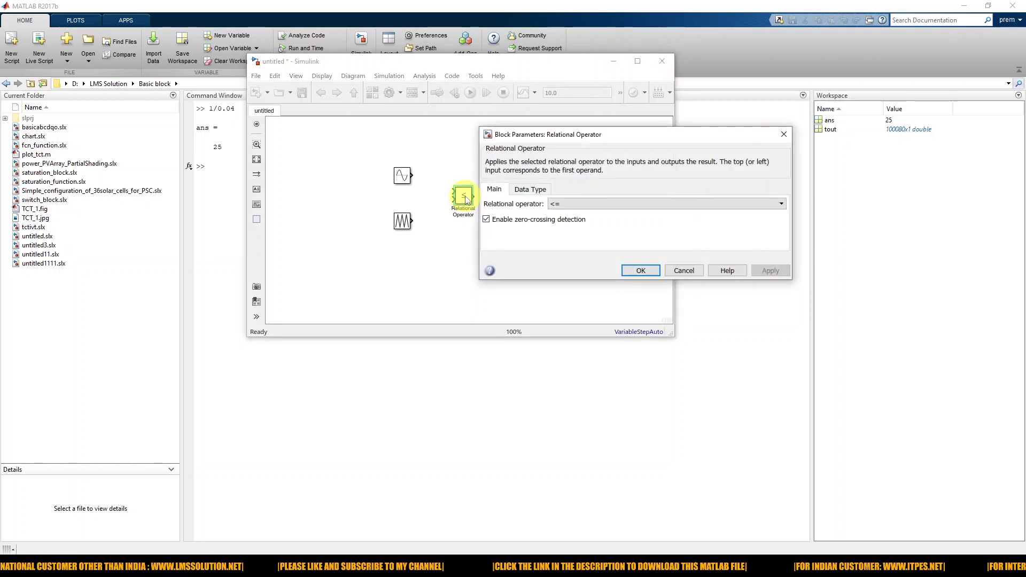
{"action": "left_click", "coordinate": [568, 203]}
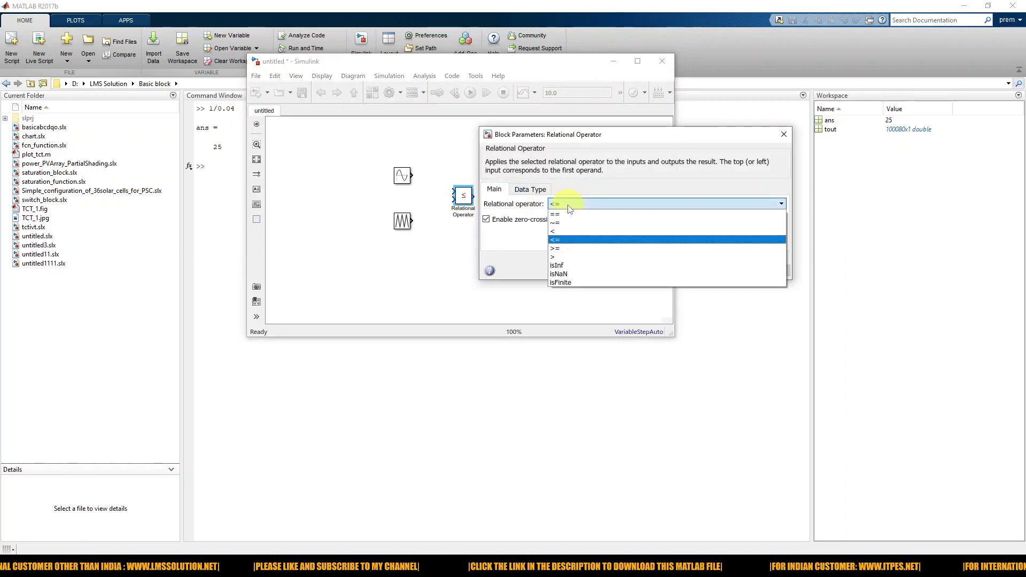
{"action": "left_click", "coordinate": [561, 249]}
{"action": "left_click", "coordinate": [587, 271]}
{"action": "left_click", "coordinate": [478, 199]}
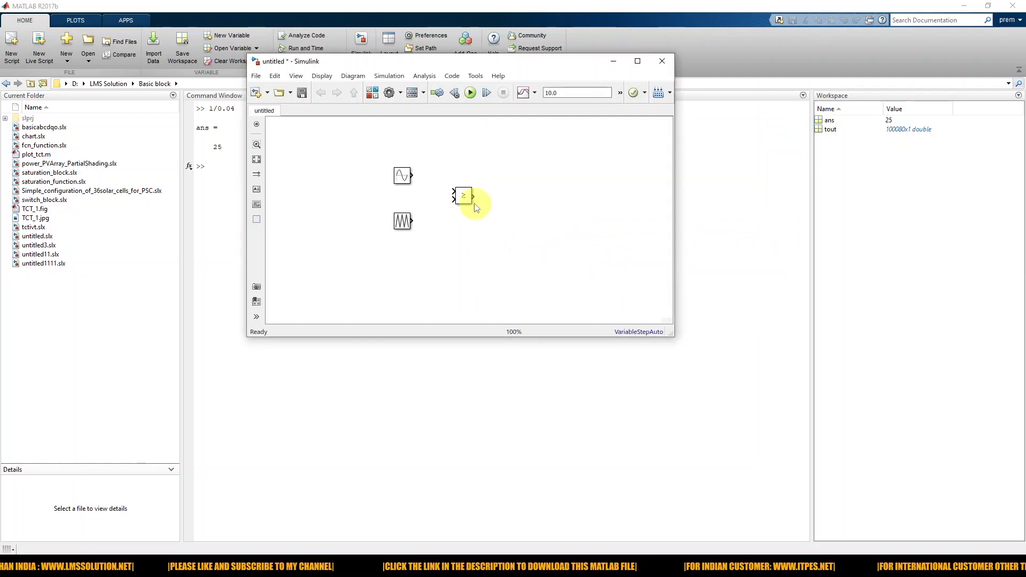
Connect the Sine Wave output to the Relational Operator's first input and the Repeating Sequence output to its second input.
{"action": "left_click_drag", "start_coordinate": [413, 176], "coordinate": [459, 191]}
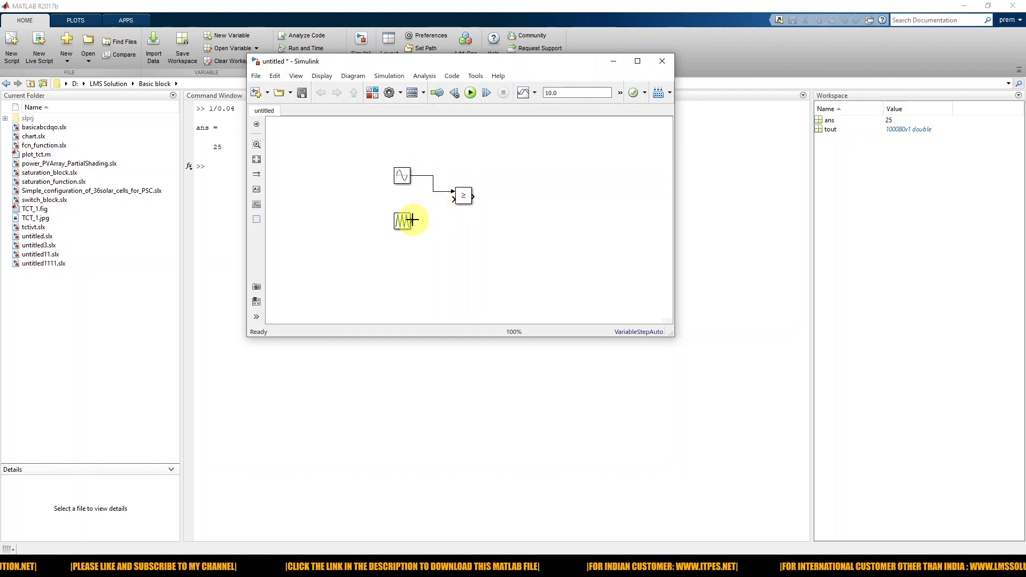
{"action": "left_click_drag", "start_coordinate": [413, 219], "coordinate": [454, 199]}
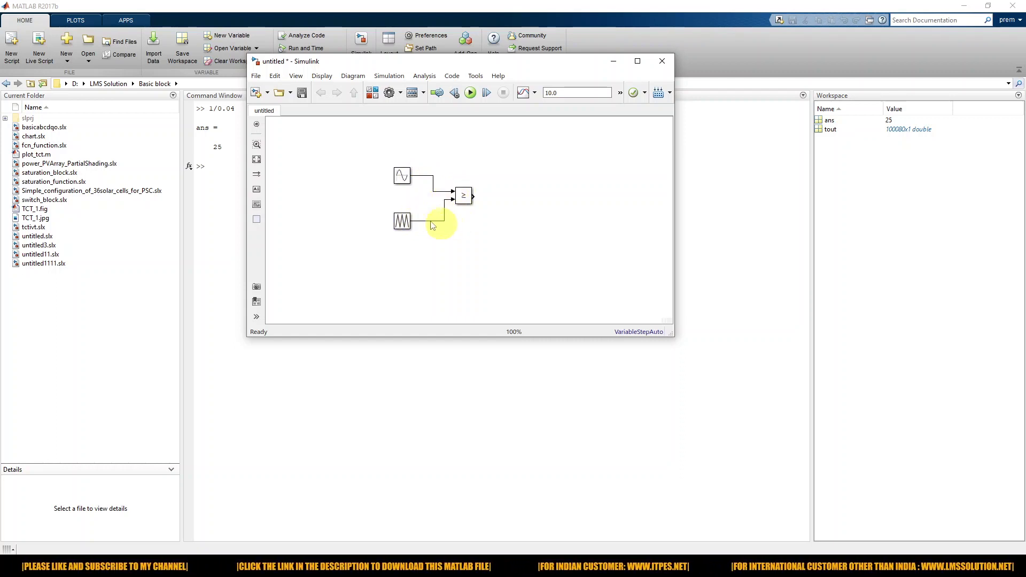
{"action": "left_click", "coordinate": [401, 221]}
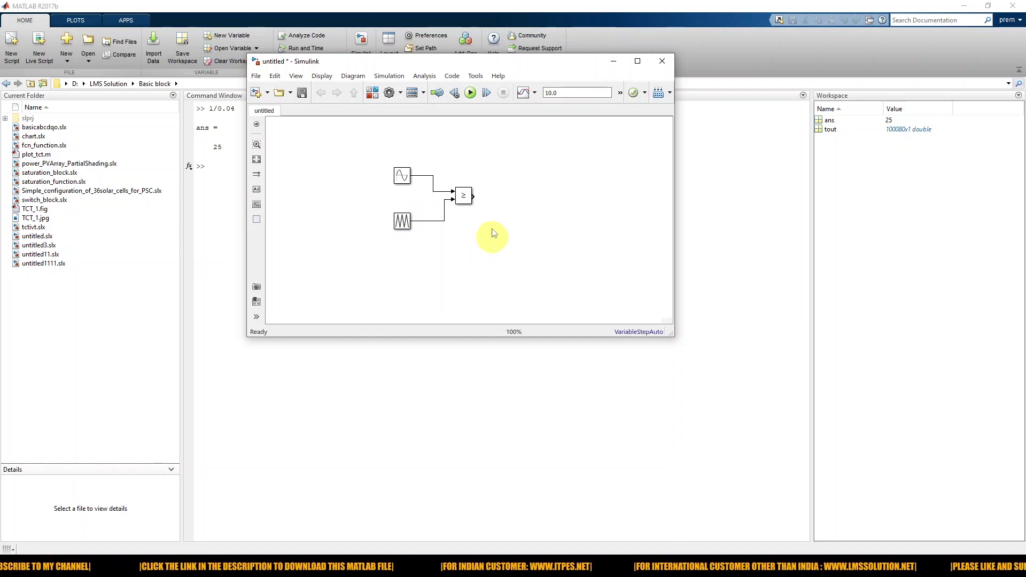
Insert a Scope block from Simulink/Sinks with 2 input ports and place it on the output side of the Relational Operator.
{"action": "type", "text": "scop"}
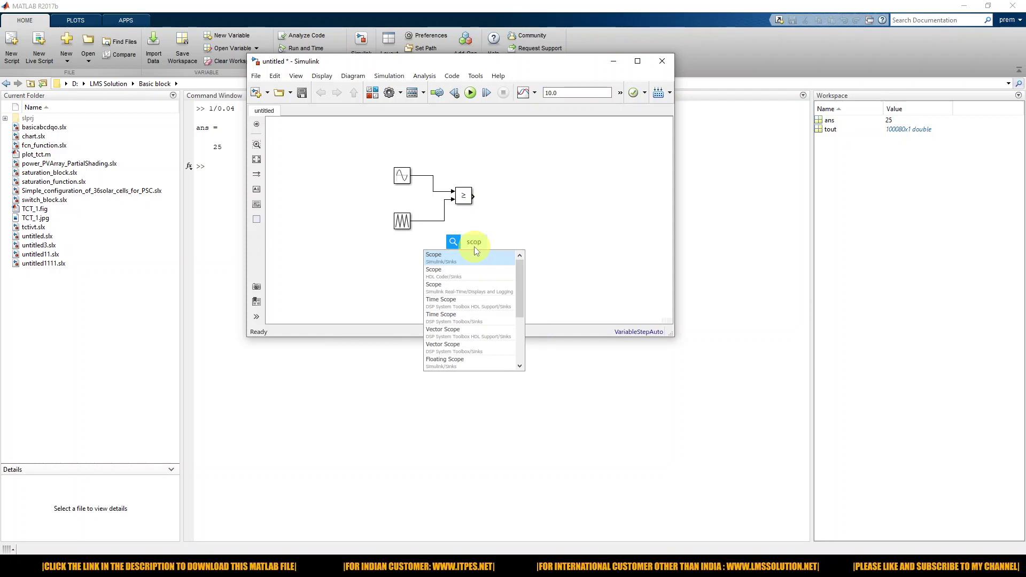
{"action": "left_click", "coordinate": [464, 258]}
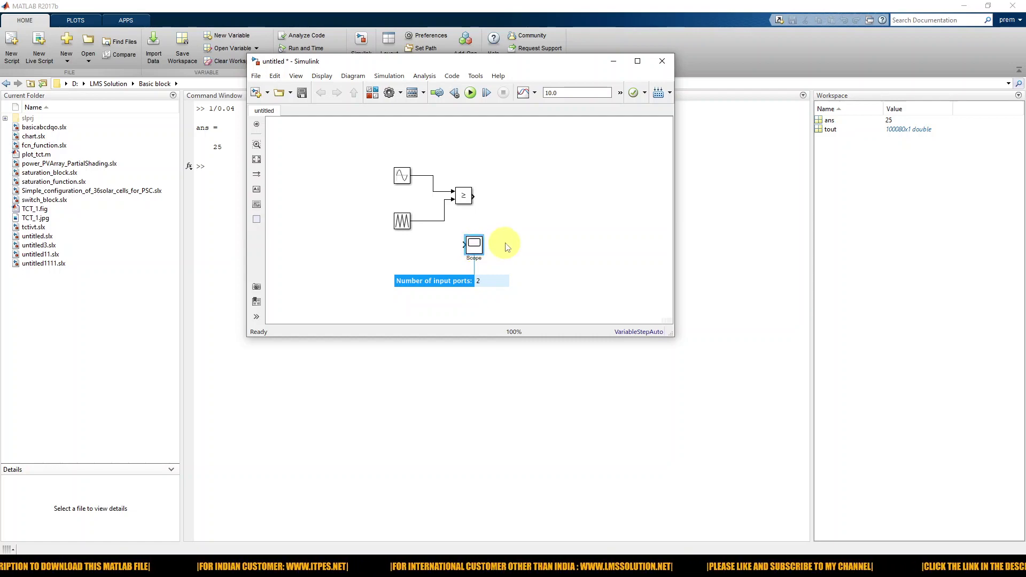
{"action": "key", "text": "Return"}
{"action": "left_click_drag", "start_coordinate": [475, 254], "coordinate": [545, 232]}
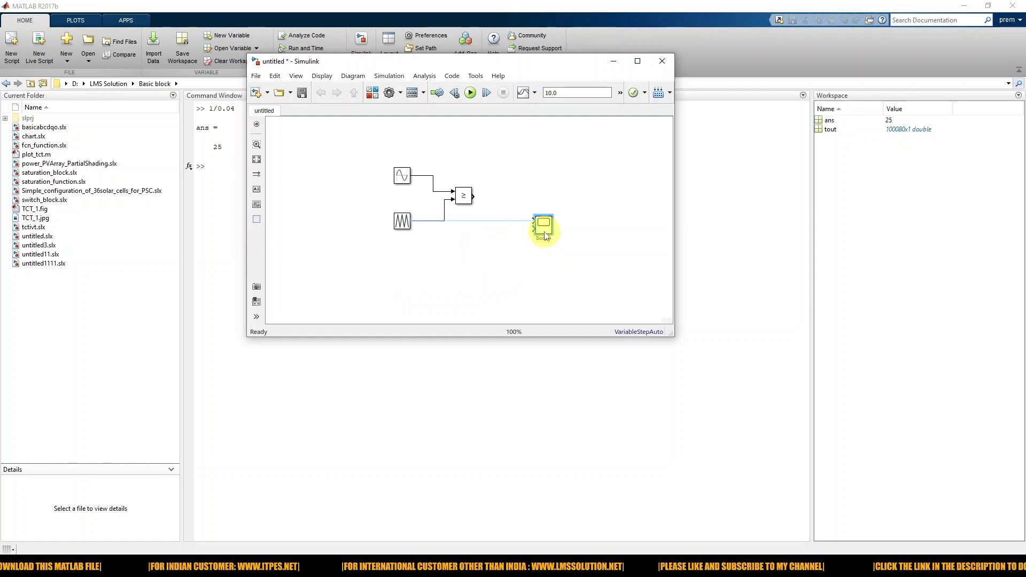
Insert a Mux block above the Relational Operator and branch the sine and repeating sequence signals into its two inputs.
{"action": "double_click", "coordinate": [492, 258]}
{"action": "type", "text": "mux"}
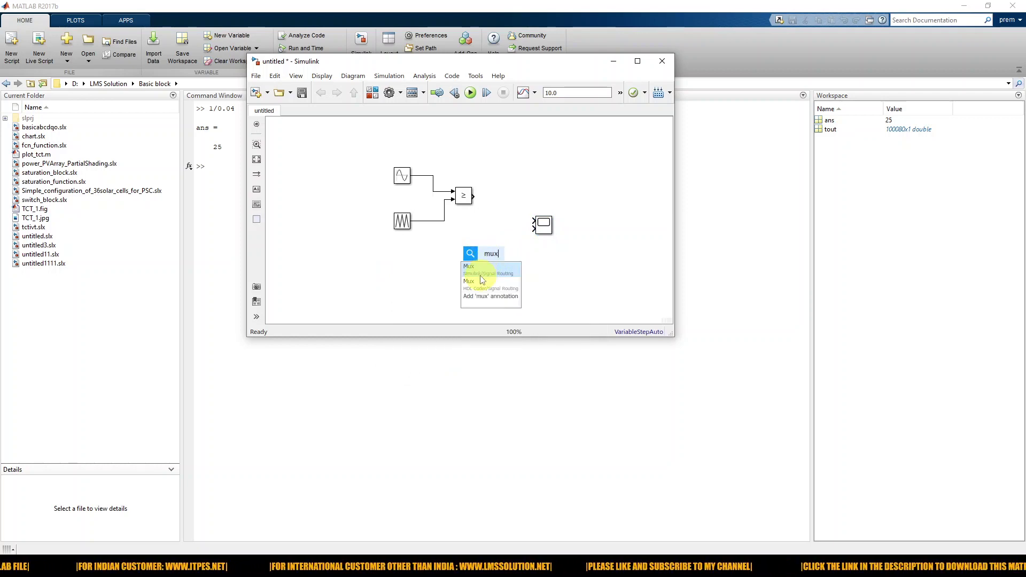
{"action": "key", "text": "Return"}
{"action": "left_click", "coordinate": [492, 265]}
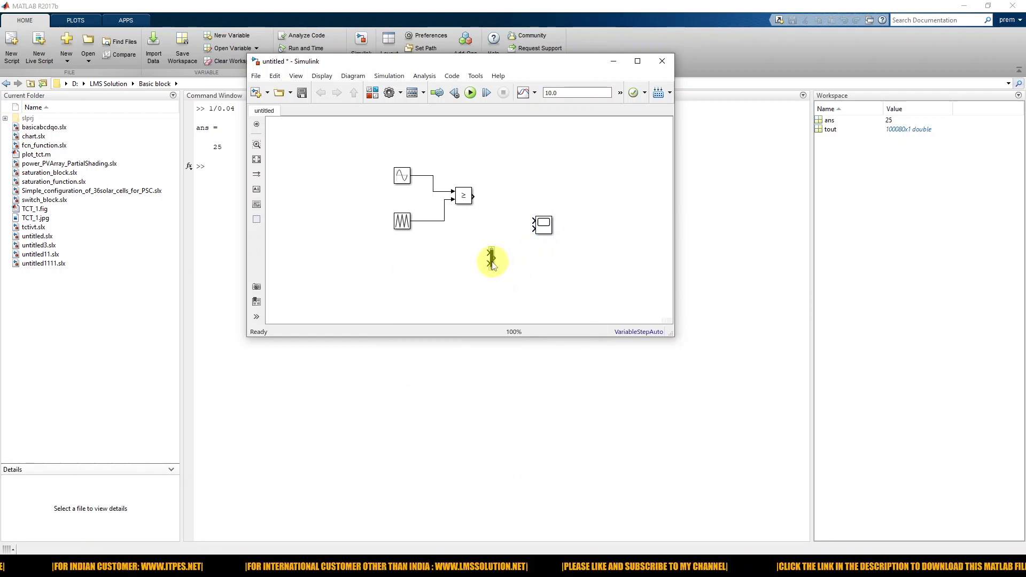
{"action": "mouse_move", "coordinate": [492, 266]}
{"action": "left_mouse_down"}
{"action": "mouse_move", "coordinate": [503, 176]}
{"action": "mouse_move", "coordinate": [458, 156]}
{"action": "mouse_move", "coordinate": [422, 177]}
{"action": "left_mouse_up"}
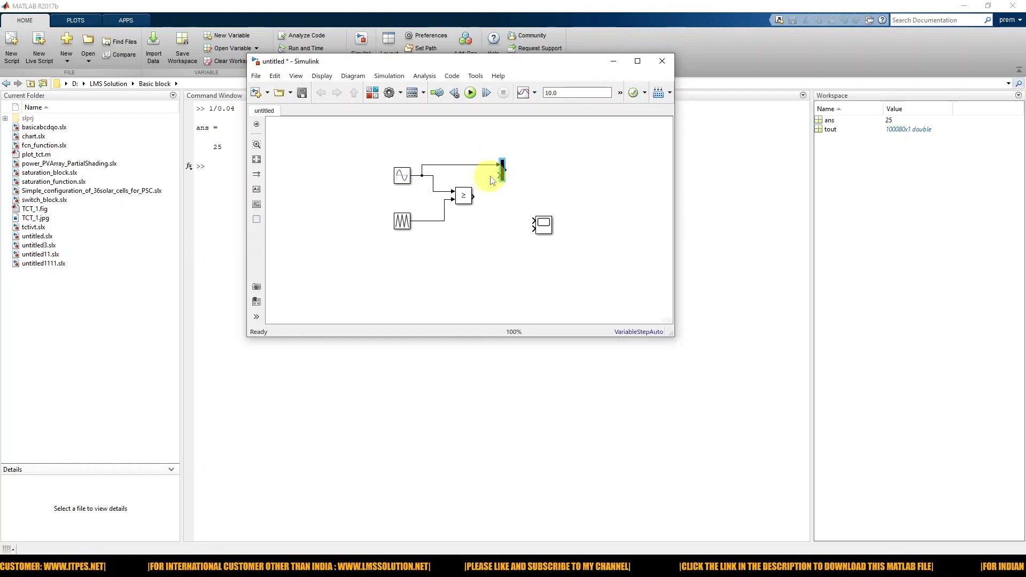
{"action": "left_click_drag", "start_coordinate": [498, 175], "coordinate": [447, 199]}
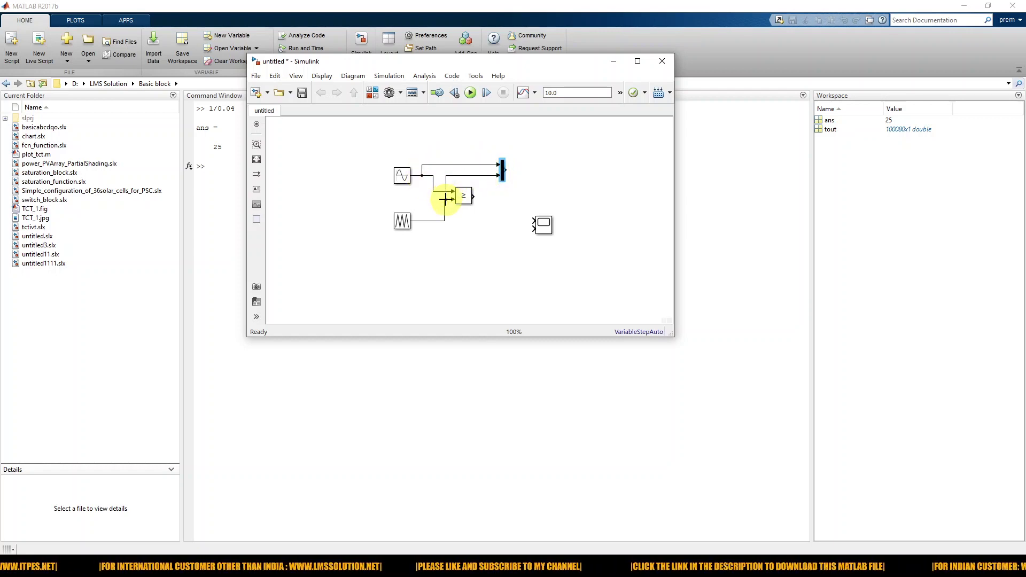
Move the Scope level with the Relational Operator and wire the Mux output to its first input and the operator output to its second.
{"action": "left_click_drag", "start_coordinate": [540, 226], "coordinate": [532, 187]}
{"action": "left_click", "coordinate": [521, 208]}
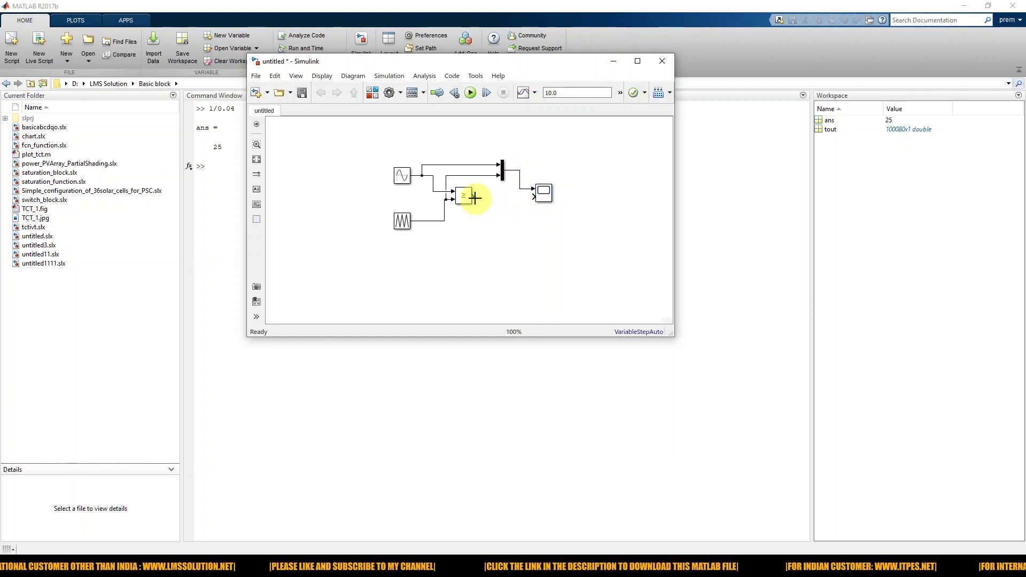
{"action": "left_click_drag", "start_coordinate": [475, 198], "coordinate": [533, 196]}
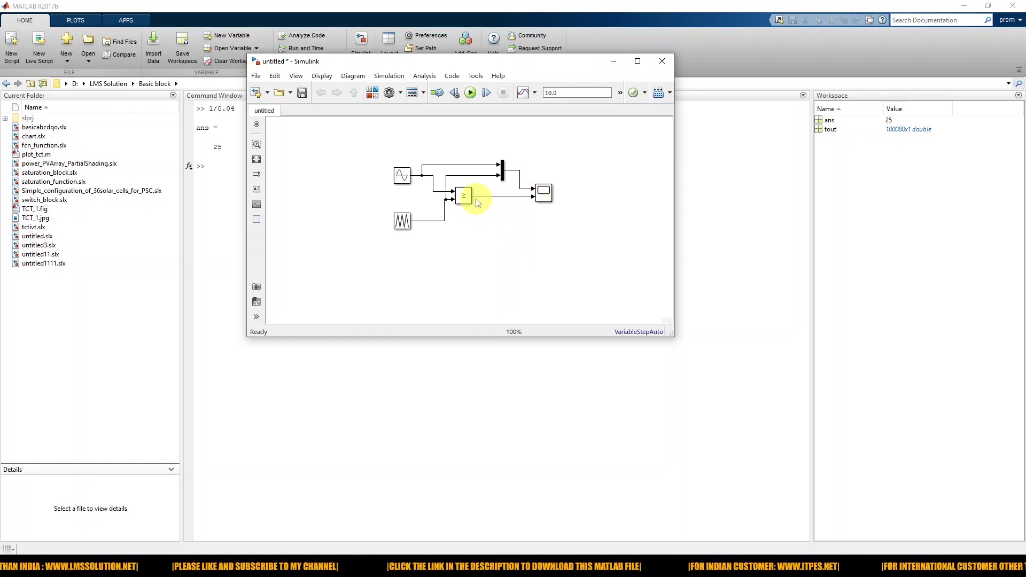
{"action": "left_click", "coordinate": [522, 202]}
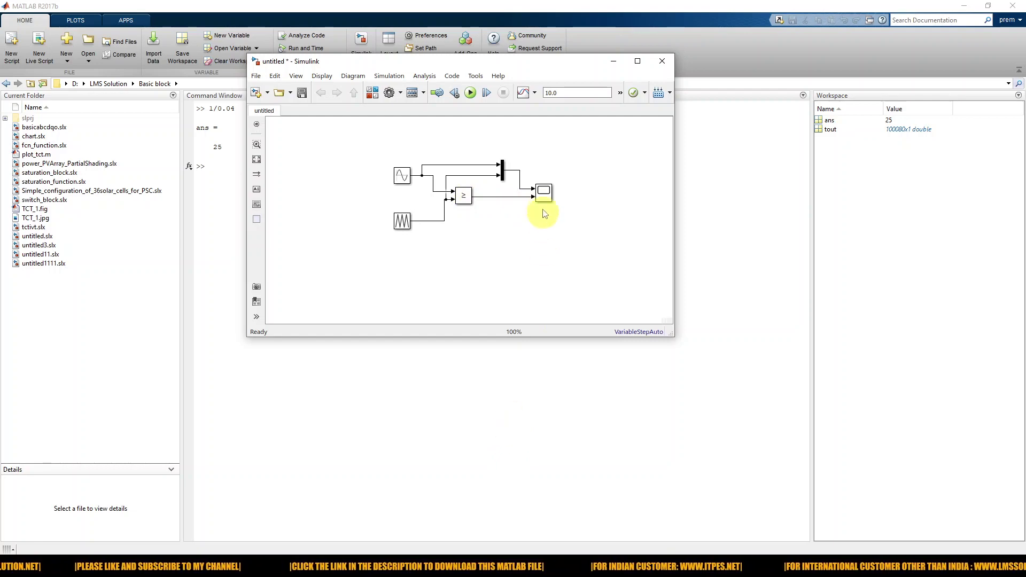
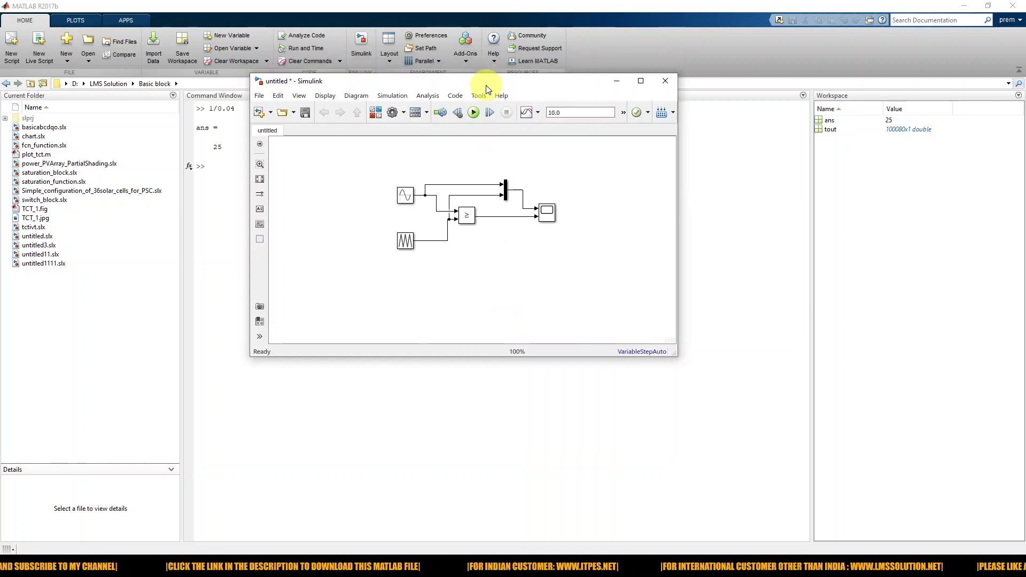
Set the solver's max step size to 1e-5 in the model's configuration parameters.
{"action": "left_click", "coordinate": [390, 115]}
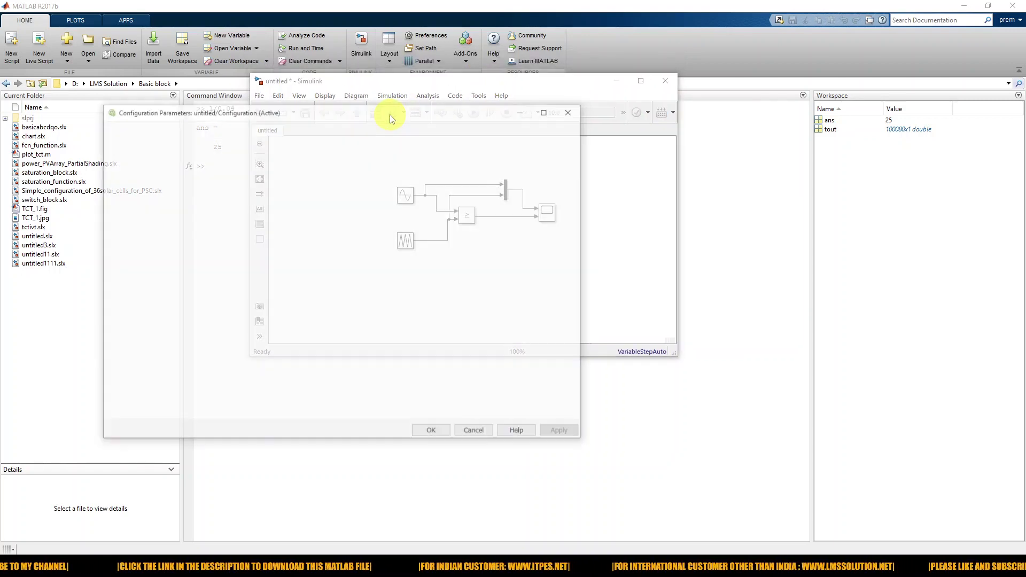
{"action": "left_click", "coordinate": [259, 227]}
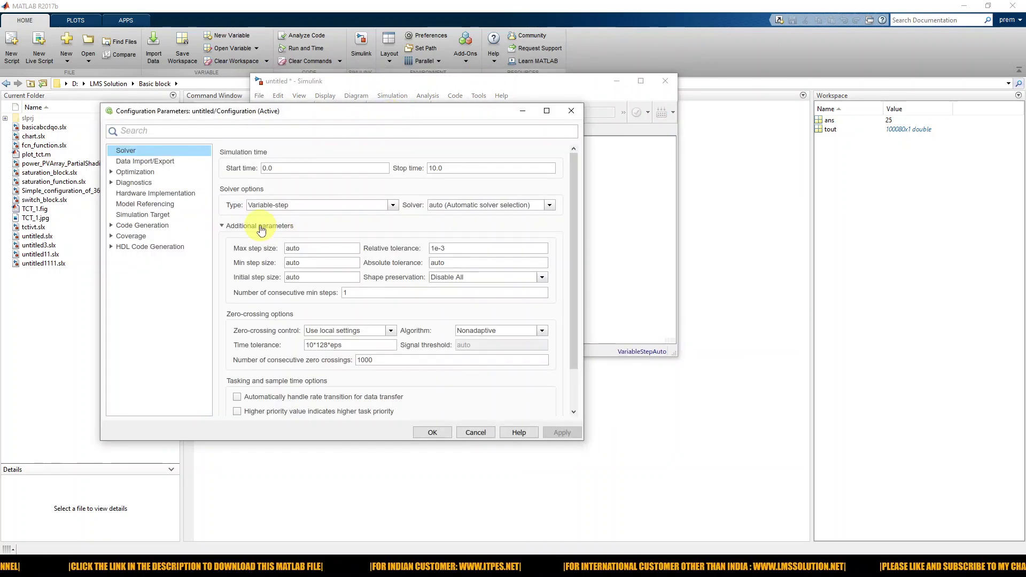
{"action": "double_click", "coordinate": [312, 249]}
{"action": "type", "text": "1e-5"}
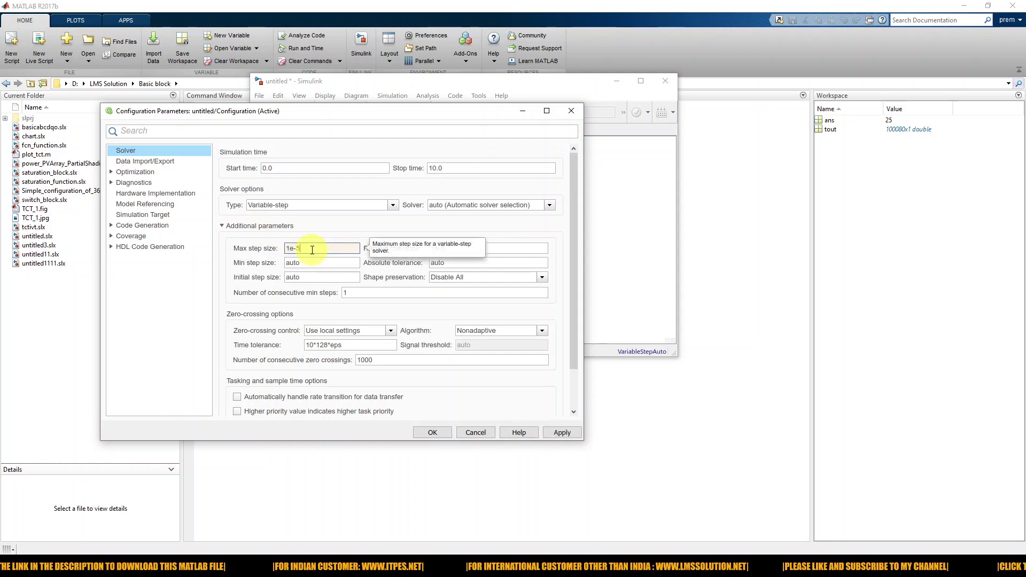
{"action": "left_click", "coordinate": [432, 431]}
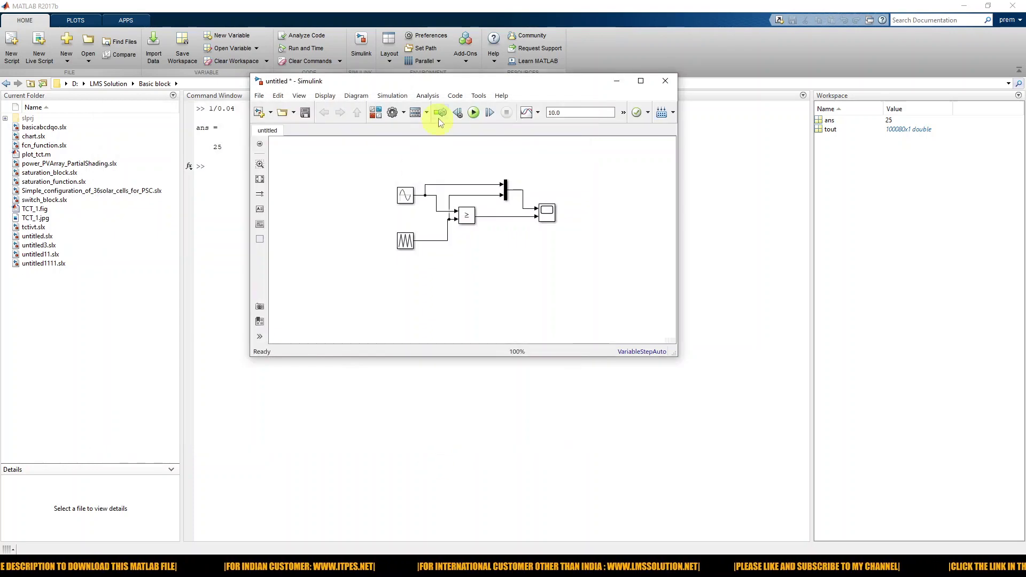
Set the simulation stepping options to move back/forward by 200000 steps.
{"action": "left_click", "coordinate": [458, 112]}
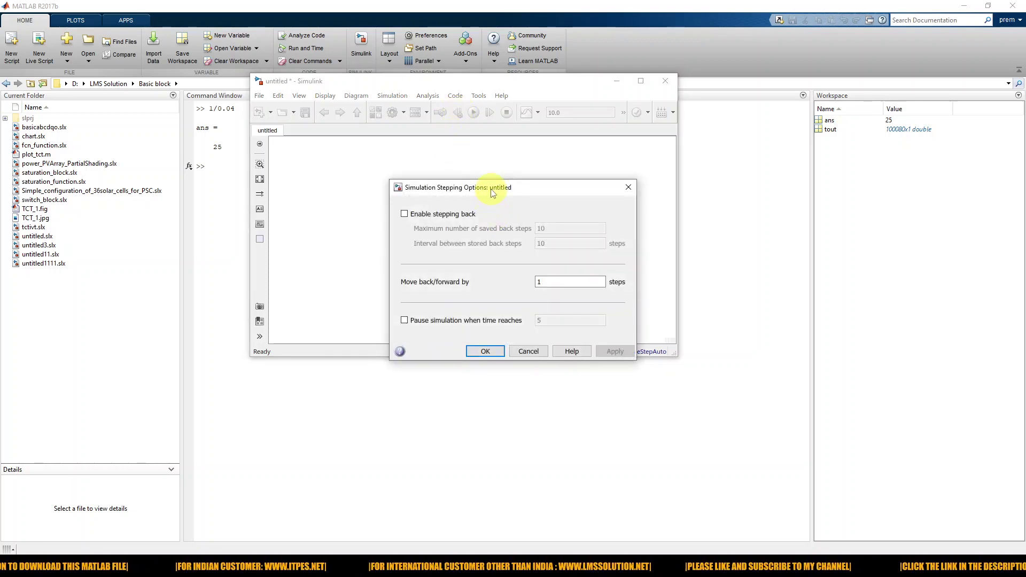
{"action": "left_click_drag", "start_coordinate": [492, 193], "coordinate": [453, 171]}
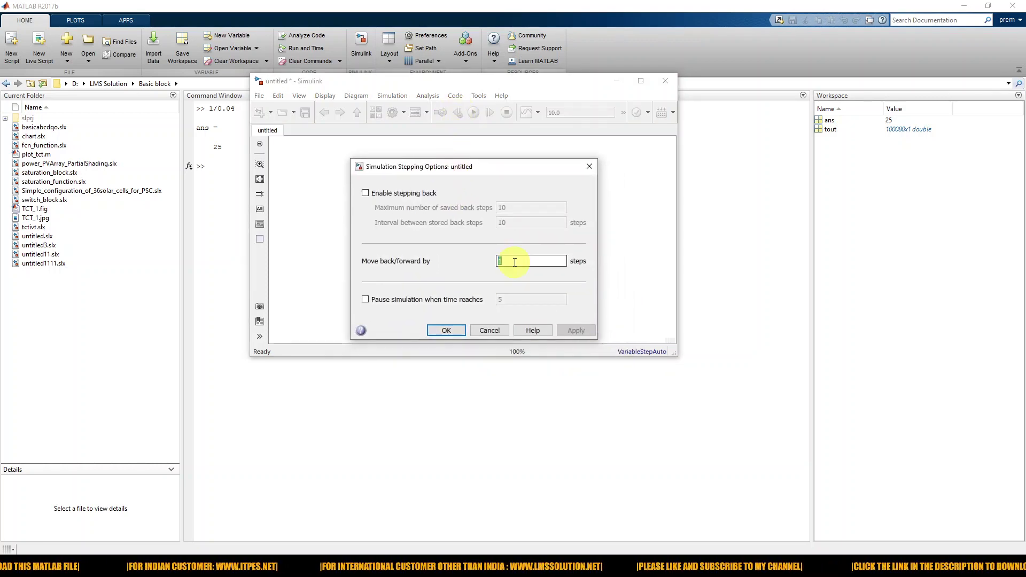
{"action": "type", "text": "2000"}
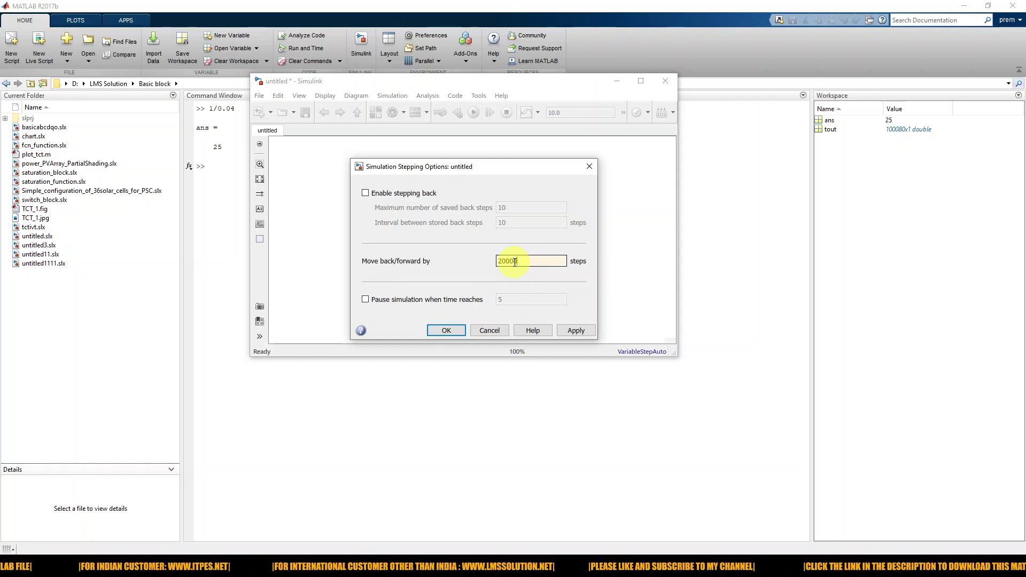
{"action": "left_click", "coordinate": [574, 329]}
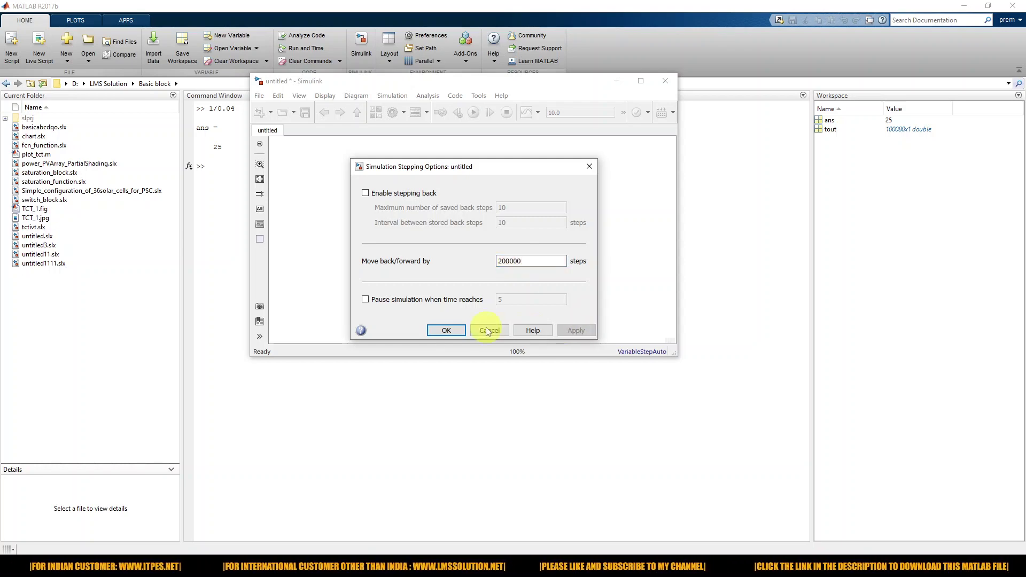
{"action": "left_click", "coordinate": [445, 328]}
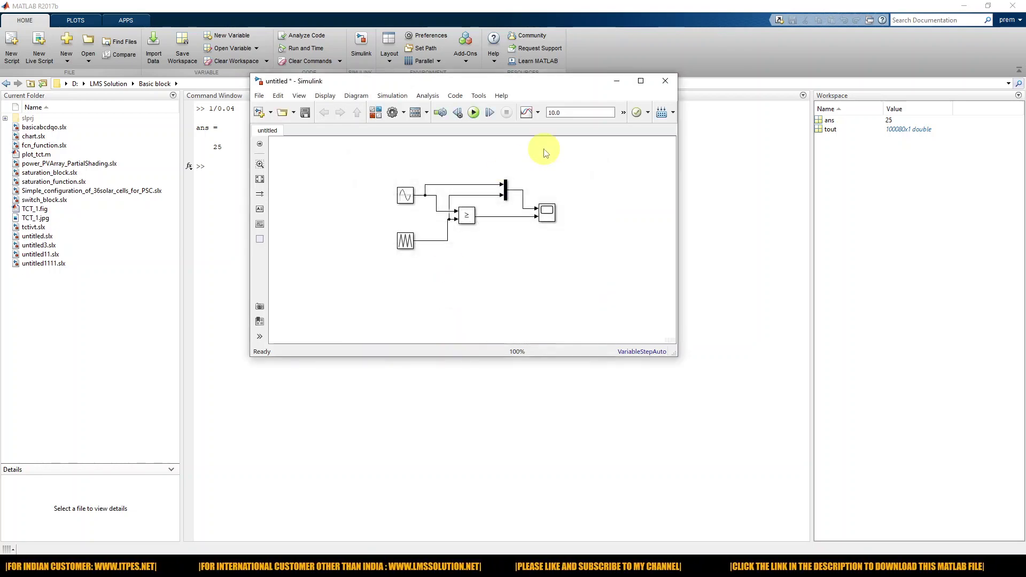
Review the Sine Wave block's frequency parameter and close its parameters.
{"action": "double_click", "coordinate": [405, 195]}
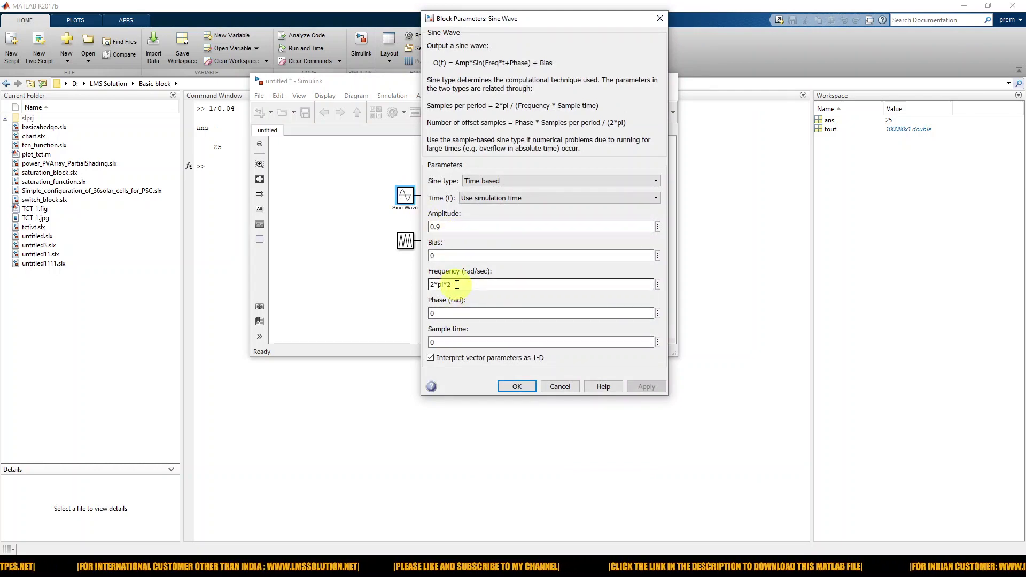
{"action": "left_click", "coordinate": [517, 386]}
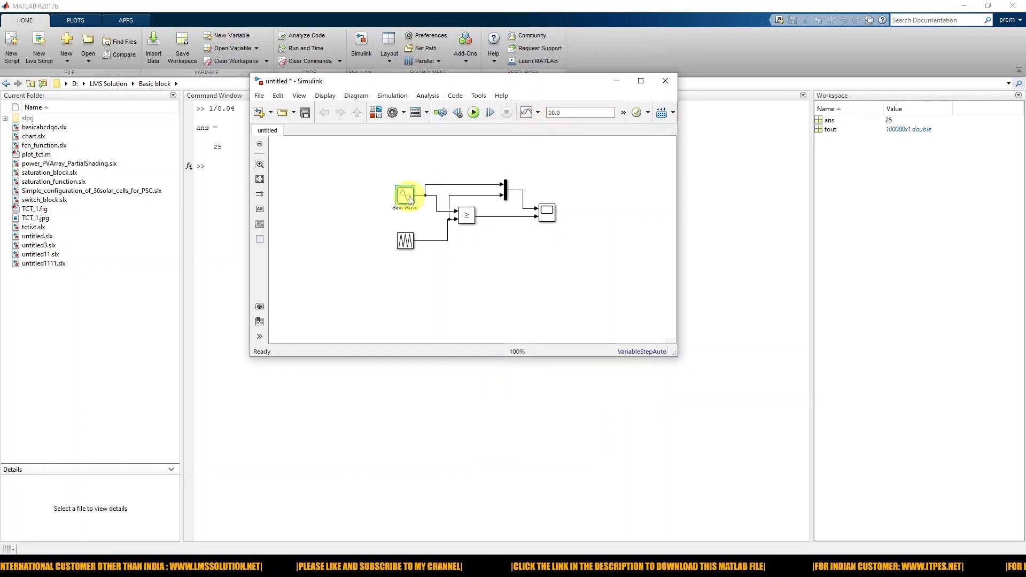
{"action": "double_click", "coordinate": [409, 199]}
{"action": "left_click", "coordinate": [470, 284]}
{"action": "left_click", "coordinate": [510, 387]}
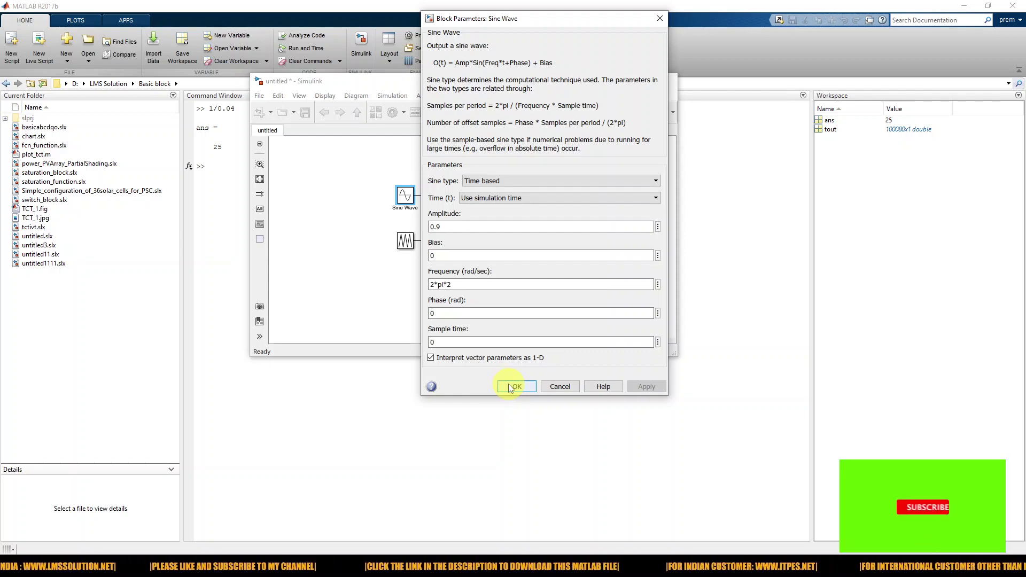
Calculate 1/2 in the MATLAB command window to check the sine wave's period, and return to the Simulink model.
{"action": "left_click", "coordinate": [346, 403]}
{"action": "type", "text": "1/"}
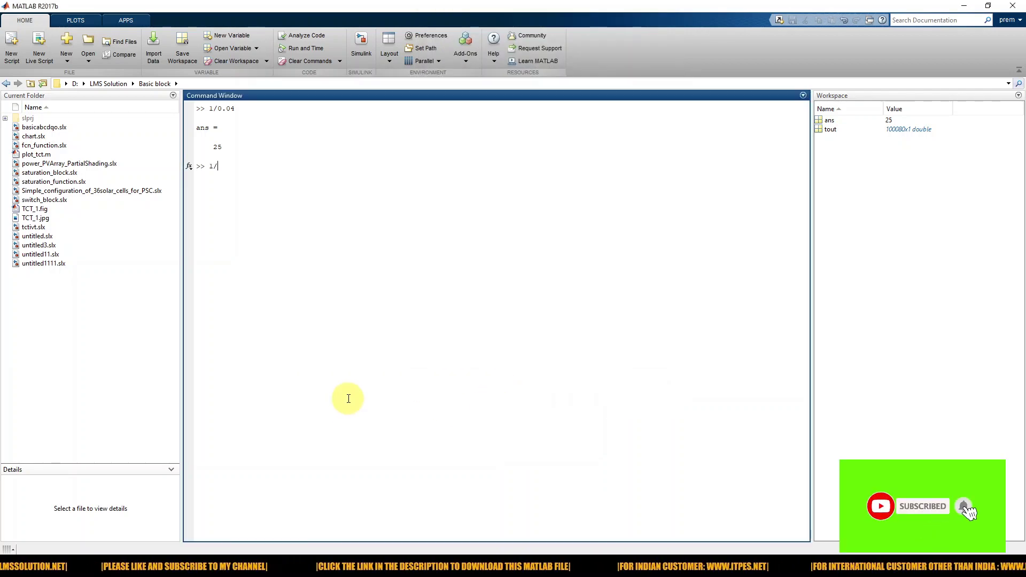
{"action": "type", "text": "2"}
{"action": "key", "text": "Return"}
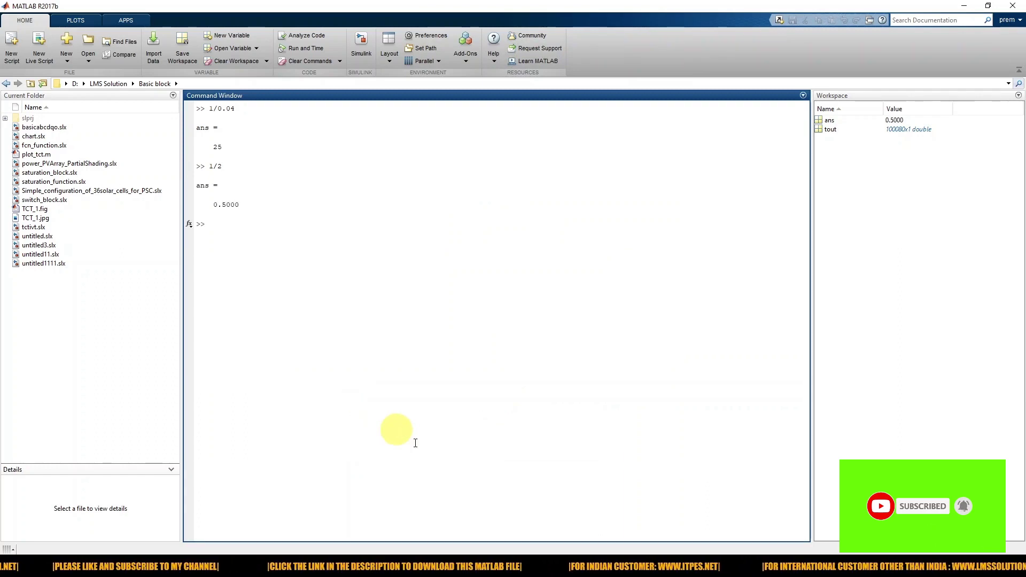
{"action": "left_click", "coordinate": [432, 567]}
{"action": "left_click", "coordinate": [453, 521]}
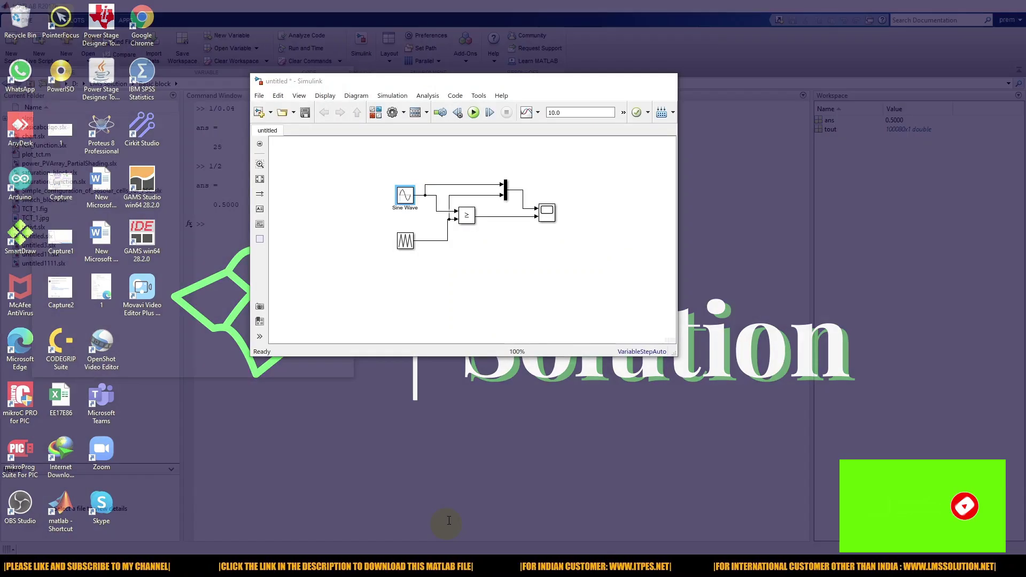
Set the simulation stop time to 1.
{"action": "double_click", "coordinate": [566, 114]}
{"action": "type", "text": "1"}
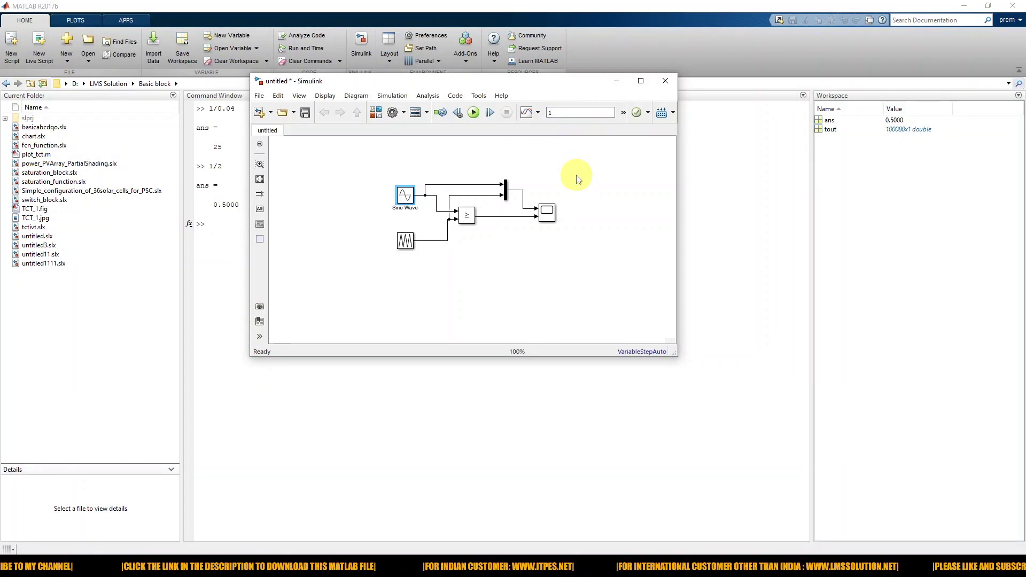
{"action": "left_click", "coordinate": [552, 113]}
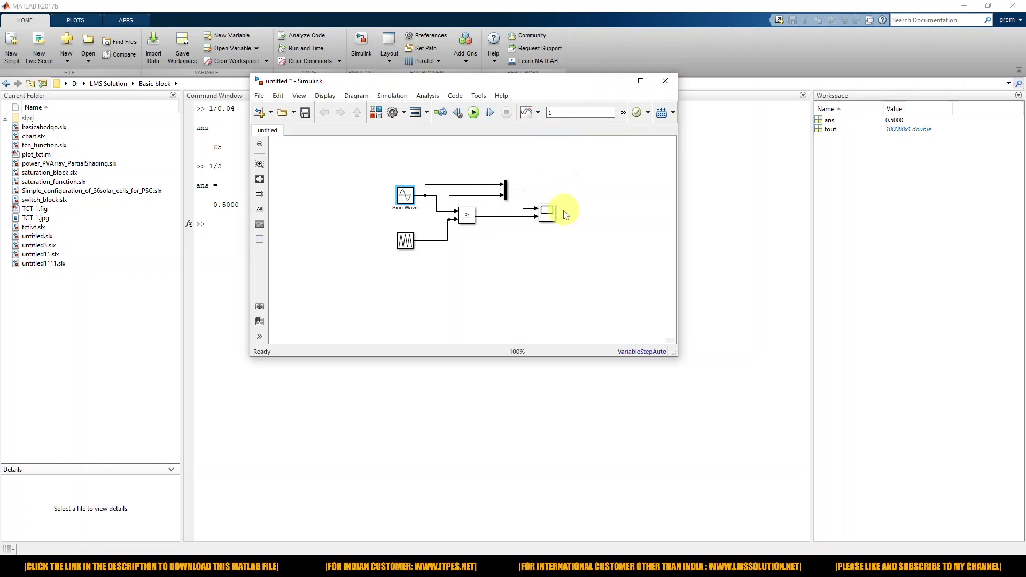
Configure the Scope's layout as two displays stacked vertically, one for each of its two inputs.
{"action": "left_click", "coordinate": [553, 218]}
{"action": "double_click", "coordinate": [553, 217]}
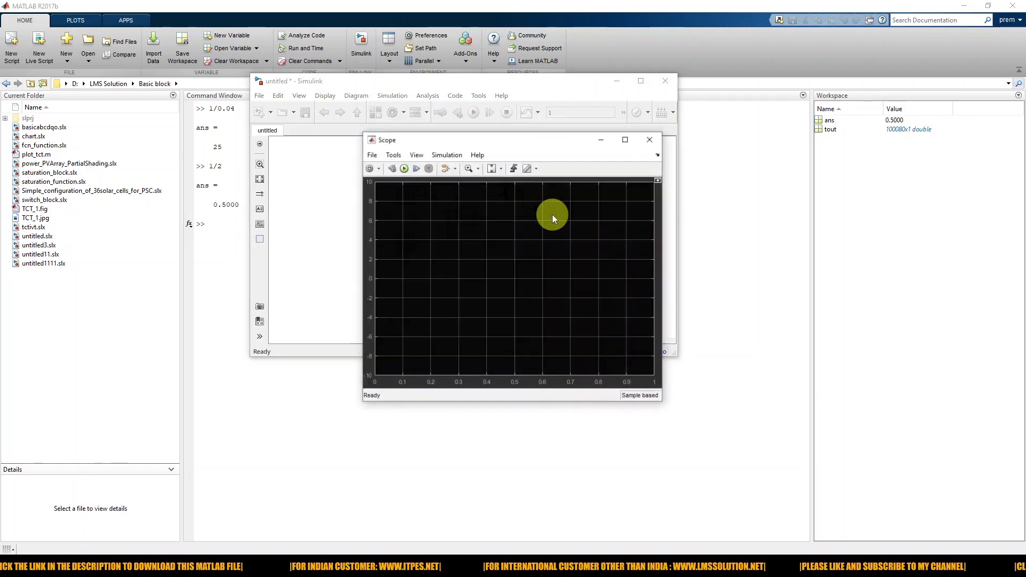
{"action": "left_click_drag", "start_coordinate": [470, 142], "coordinate": [531, 147]}
{"action": "left_click", "coordinate": [476, 157]}
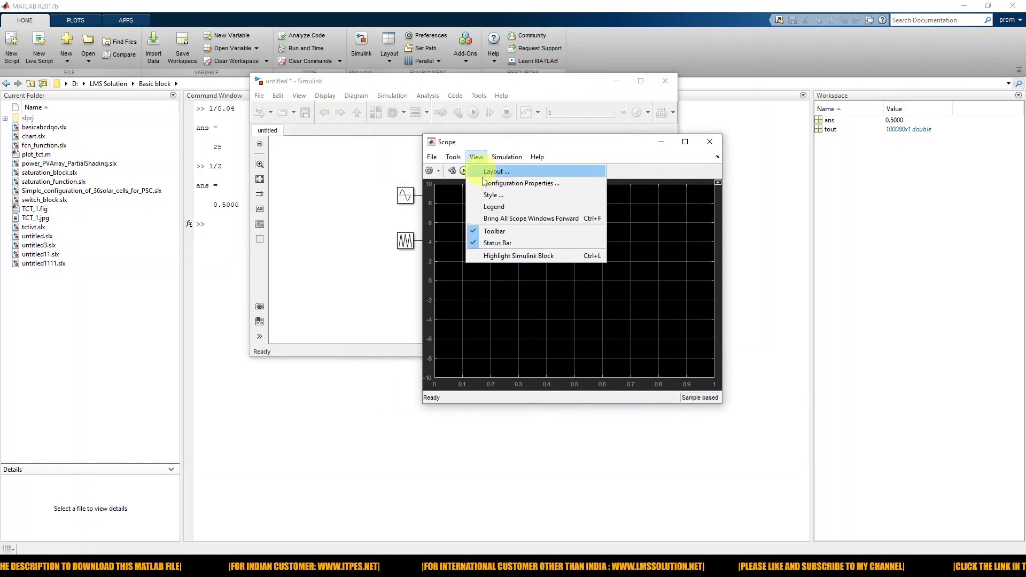
{"action": "left_click", "coordinate": [487, 179]}
{"action": "double_click", "coordinate": [495, 257]}
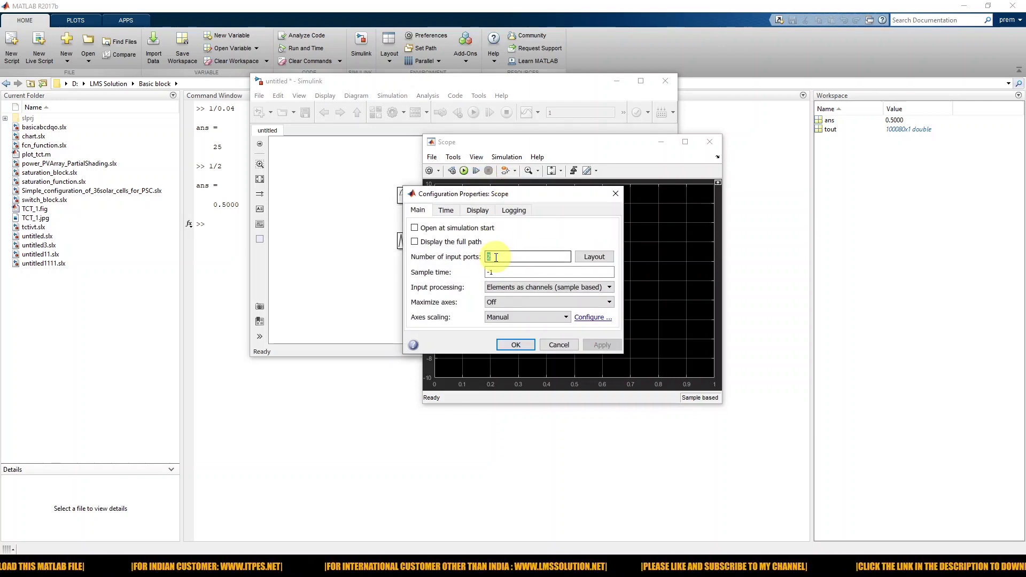
{"action": "left_click", "coordinate": [594, 257]}
{"action": "left_click", "coordinate": [636, 280]}
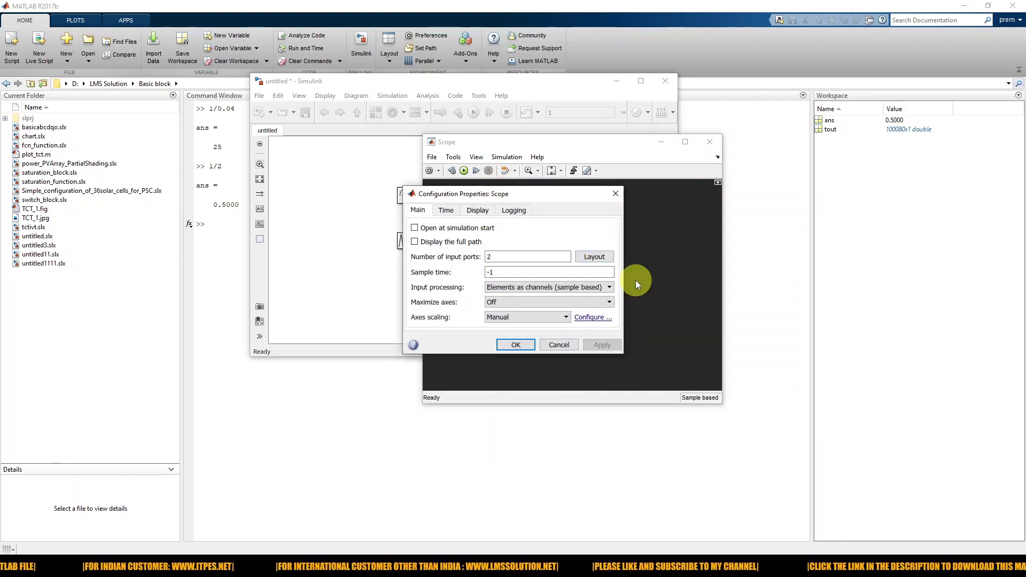
{"action": "left_click", "coordinate": [516, 345]}
Place the Scope window beside the model window and run the simulation.
{"action": "left_click_drag", "start_coordinate": [566, 142], "coordinate": [709, 132]}
{"action": "left_click_drag", "start_coordinate": [499, 81], "coordinate": [403, 79]}
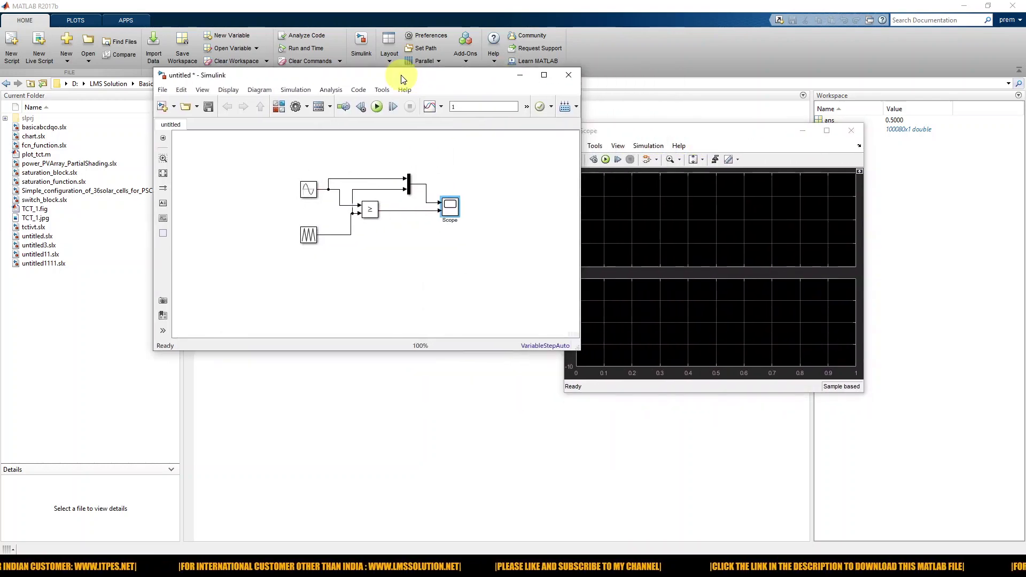
{"action": "left_click_drag", "start_coordinate": [636, 133], "coordinate": [607, 106]}
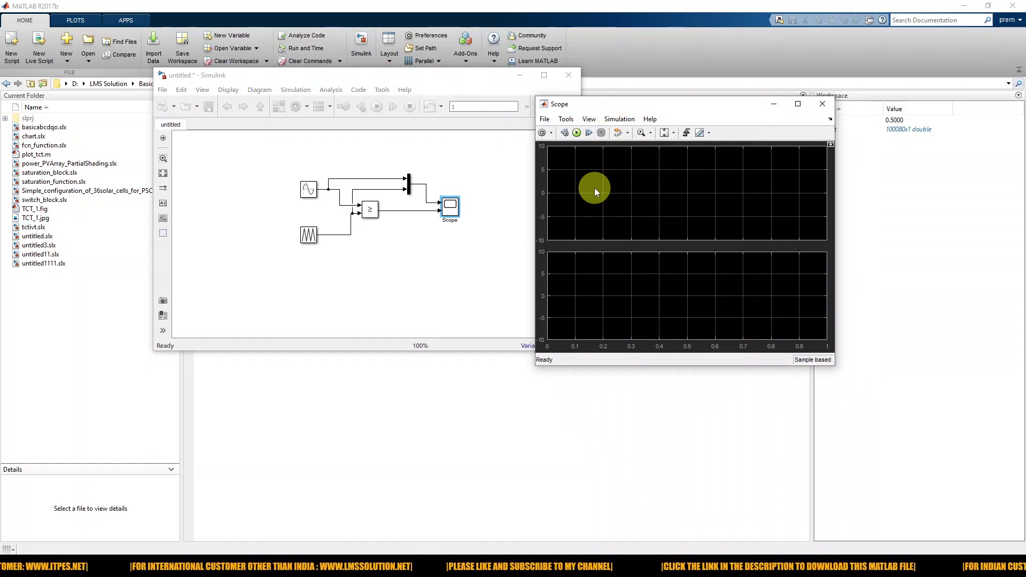
{"action": "left_click", "coordinate": [577, 132]}
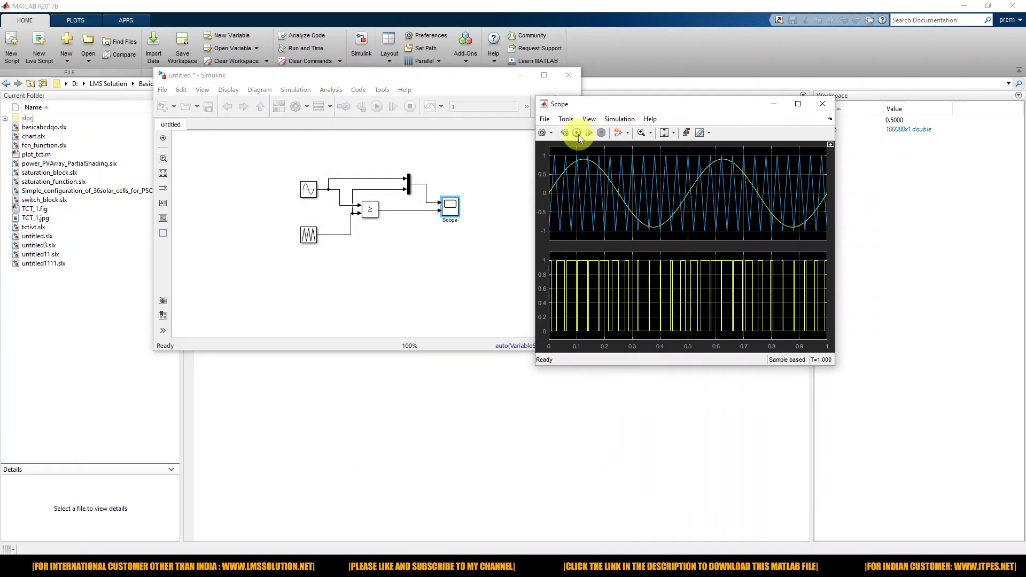
Style the Scope with a white figure colour, white axes background and black axes ticks and grid.
{"action": "right_click", "coordinate": [610, 217]}
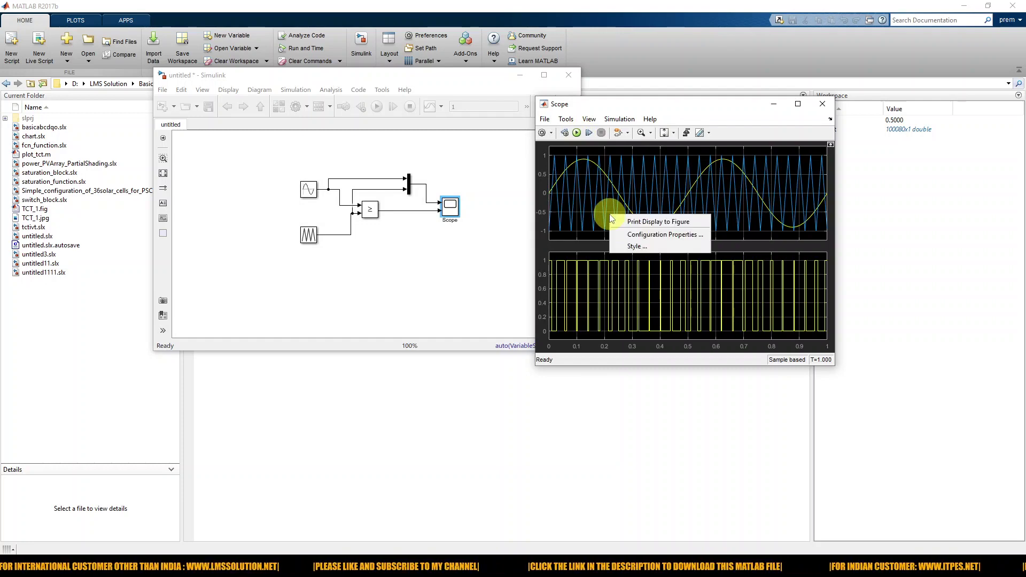
{"action": "left_click", "coordinate": [629, 245]}
{"action": "left_click", "coordinate": [481, 210]}
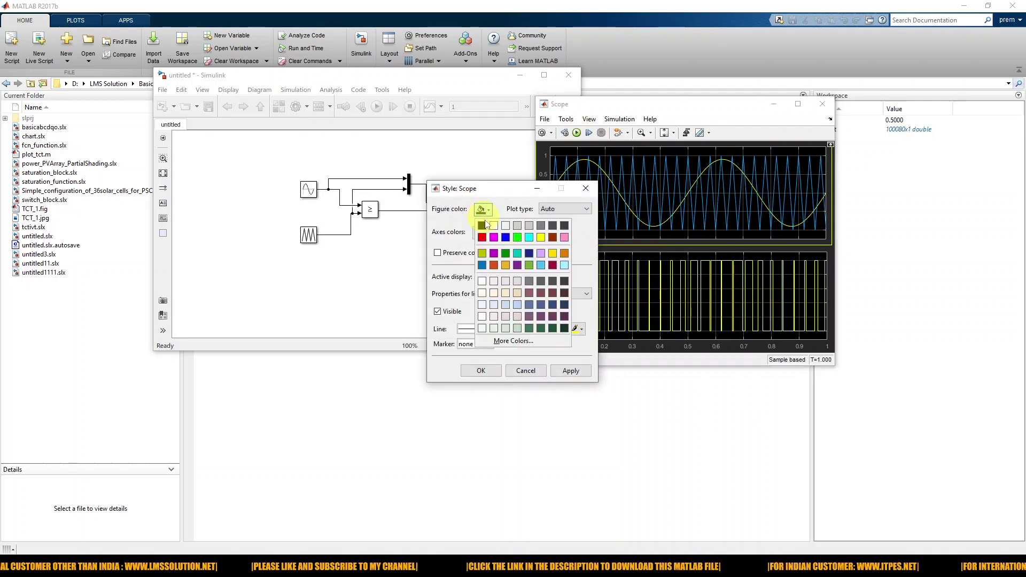
{"action": "left_click", "coordinate": [482, 237]}
{"action": "left_click", "coordinate": [481, 232]}
{"action": "left_click", "coordinate": [491, 250]}
{"action": "left_click", "coordinate": [506, 232]}
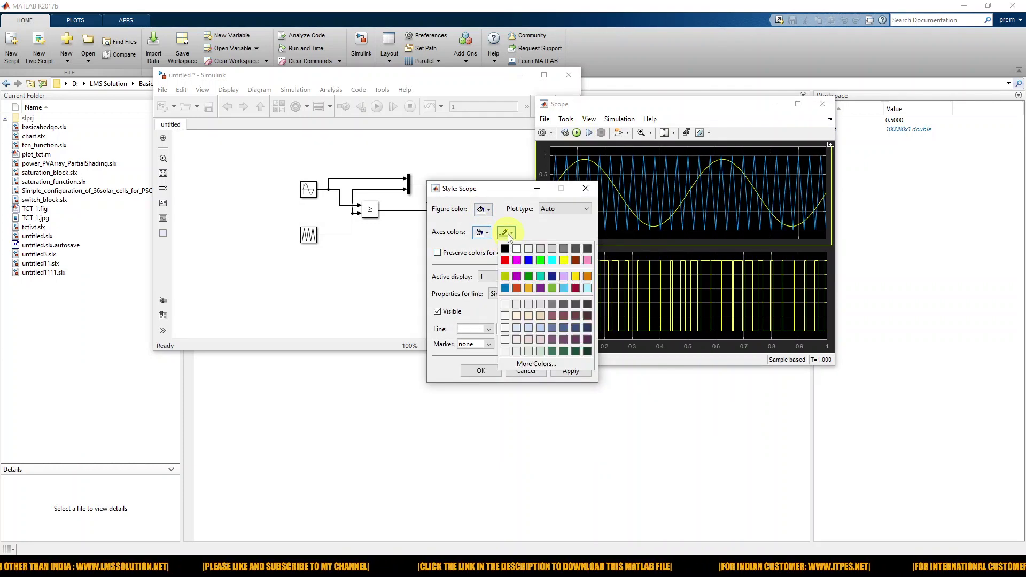
{"action": "left_click", "coordinate": [508, 249]}
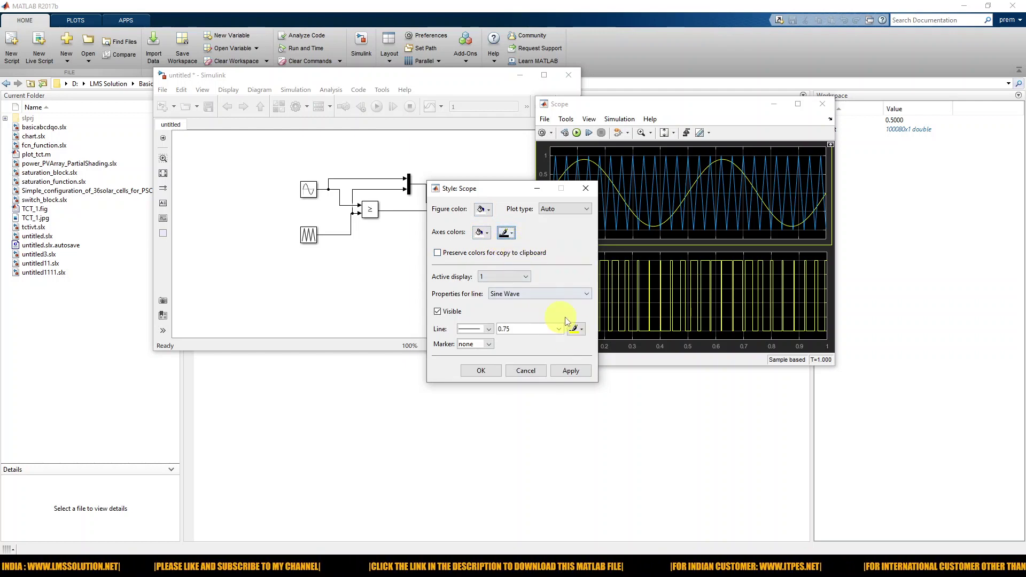
{"action": "left_click", "coordinate": [570, 371]}
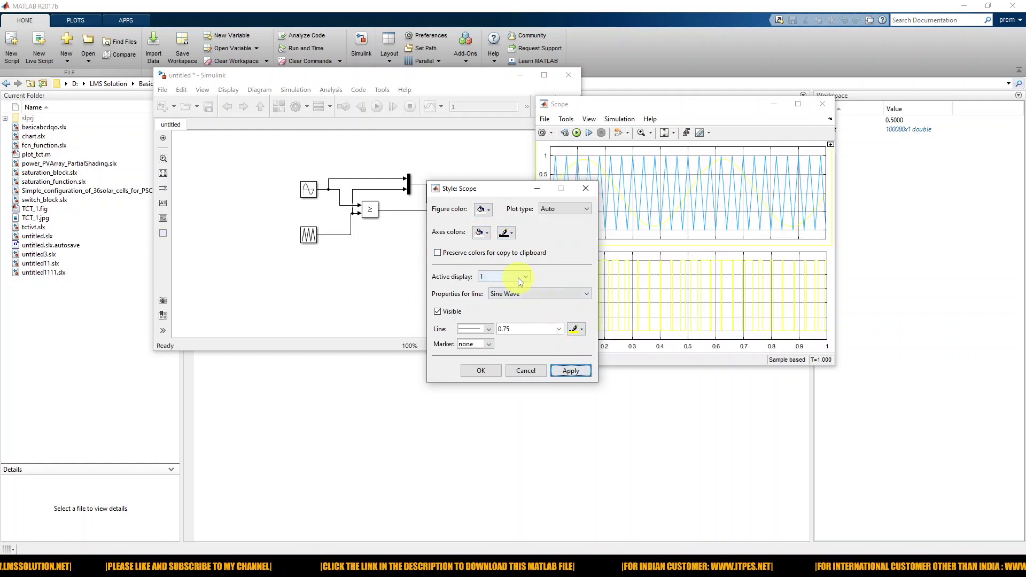
Style the Sine Wave line in display 1 as red with a line width of 2.
{"action": "left_click", "coordinate": [576, 328]}
{"action": "left_click", "coordinate": [572, 352]}
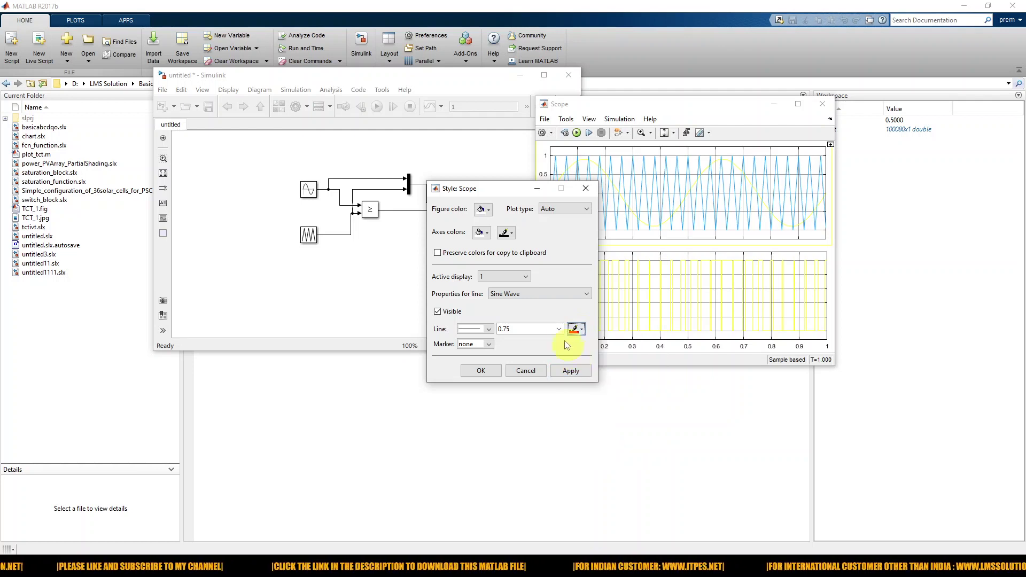
{"action": "left_click", "coordinate": [558, 328]}
{"action": "left_click", "coordinate": [531, 354]}
{"action": "left_click", "coordinate": [569, 369]}
Style the Repeating Sequence line in display 1 as blue with a line width of 2.
{"action": "left_click", "coordinate": [586, 294]}
{"action": "left_click", "coordinate": [567, 314]}
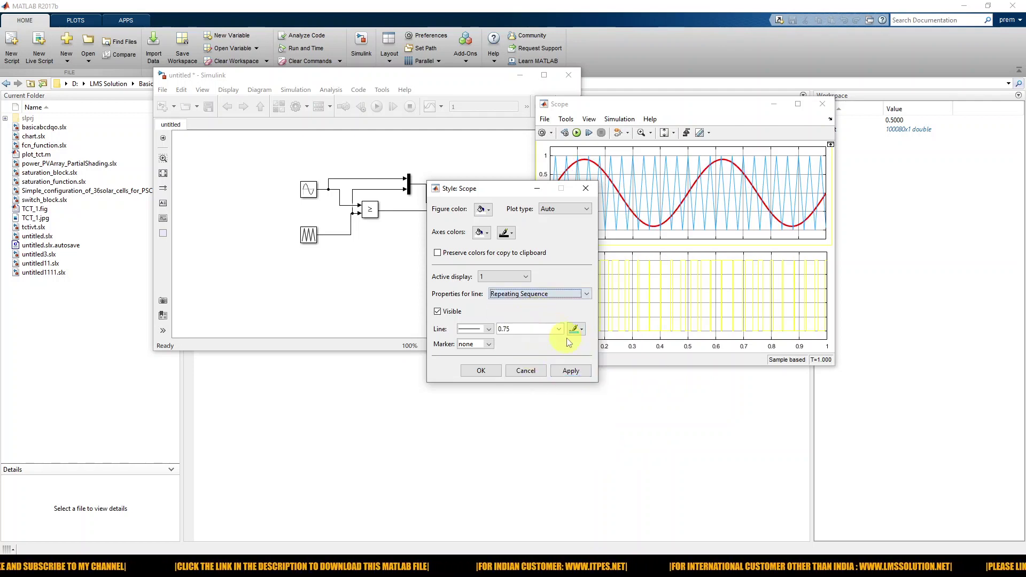
{"action": "left_click", "coordinate": [576, 329]}
{"action": "left_click", "coordinate": [608, 357]}
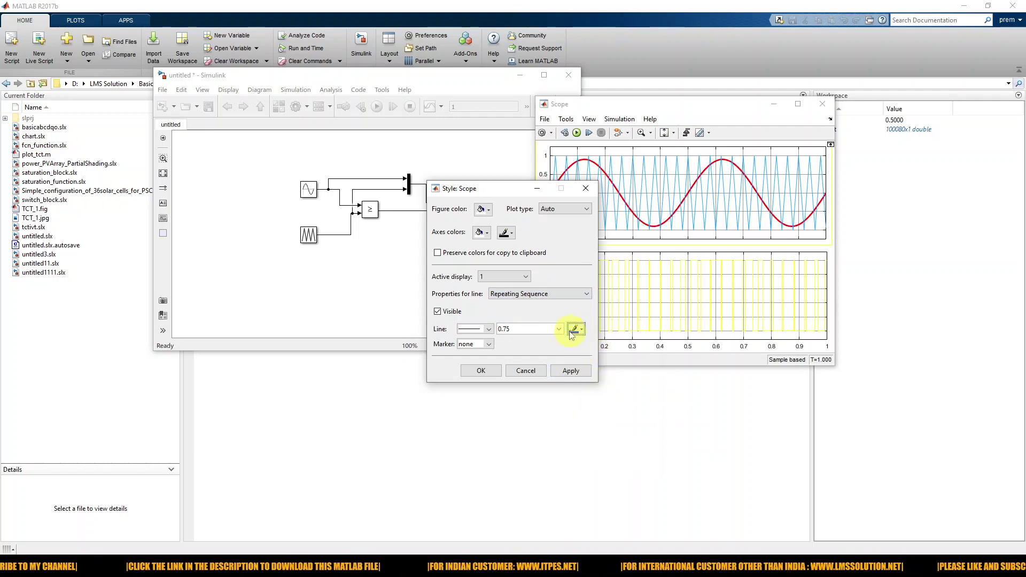
{"action": "left_click", "coordinate": [558, 328]}
{"action": "left_click", "coordinate": [531, 355]}
{"action": "left_click", "coordinate": [571, 370]}
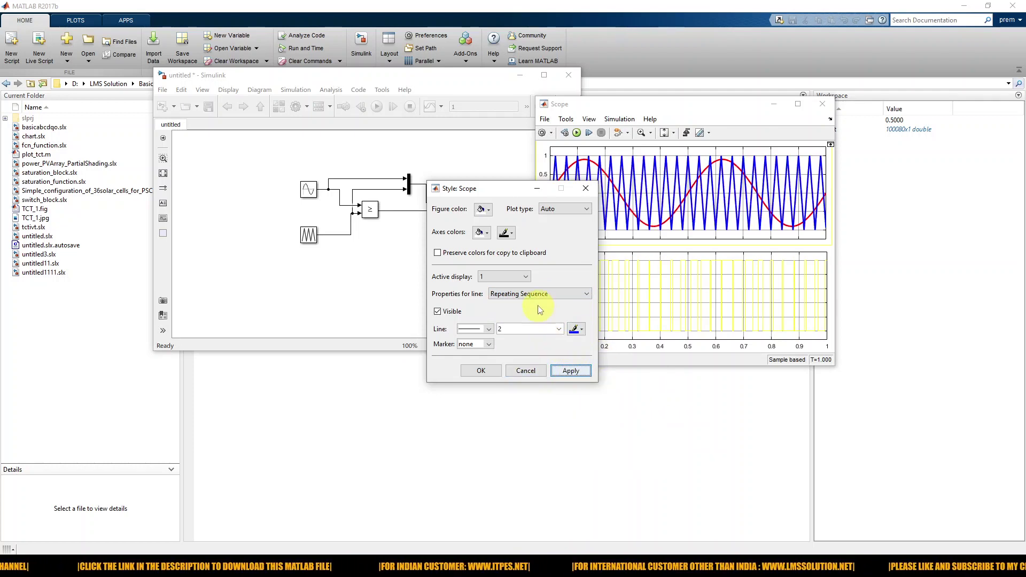
Style the Relational Operator line in display 2 as purple with line width 2, and close the style settings.
{"action": "left_click", "coordinate": [489, 274]}
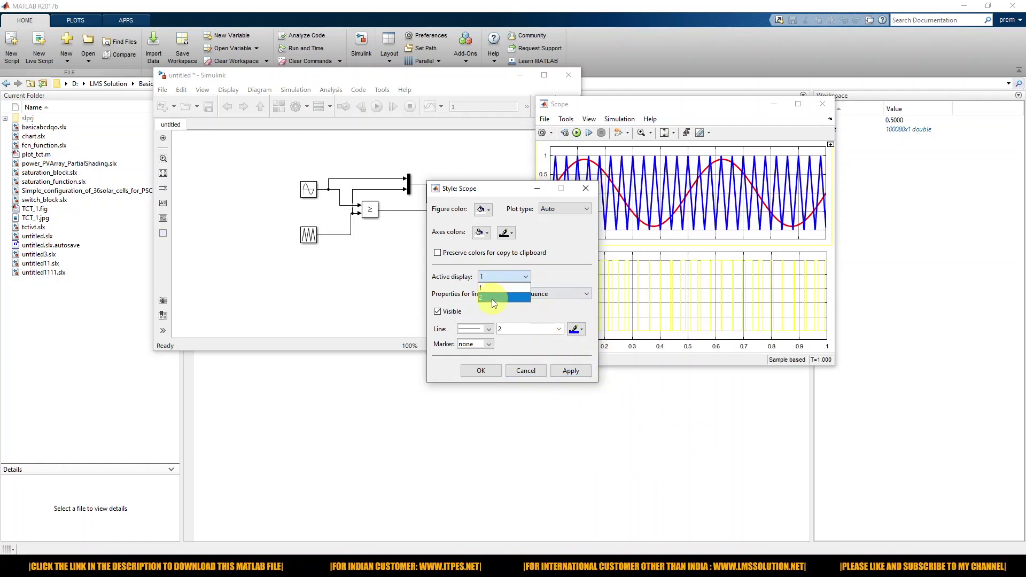
{"action": "left_click", "coordinate": [492, 298]}
{"action": "left_click", "coordinate": [575, 328]}
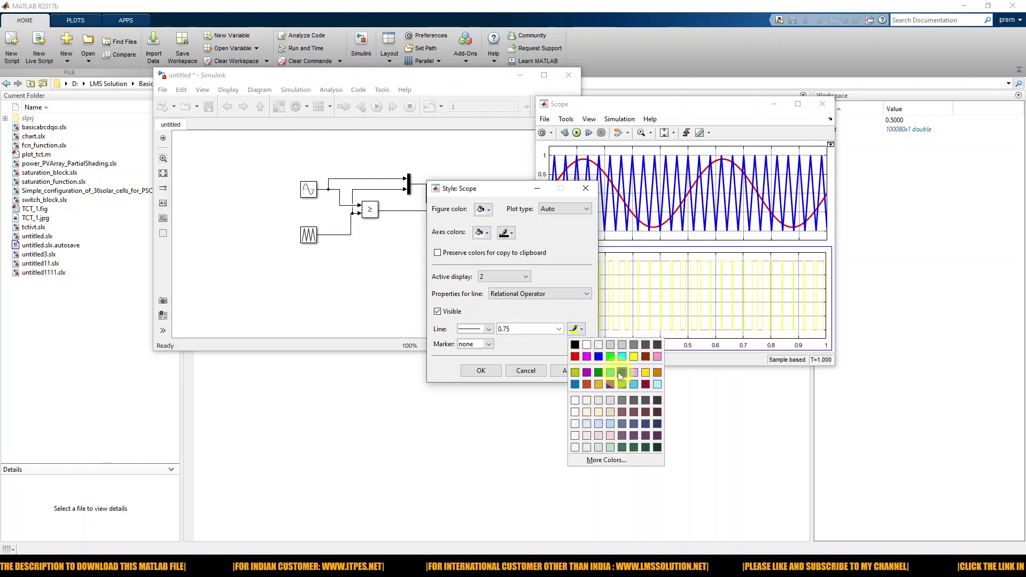
{"action": "left_click", "coordinate": [609, 384]}
{"action": "left_click", "coordinate": [559, 329]}
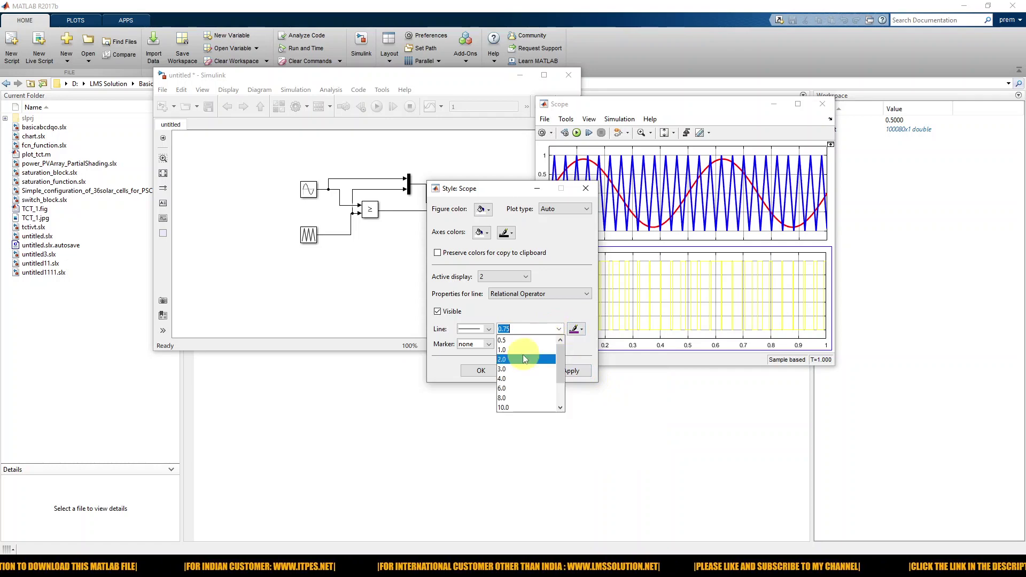
{"action": "left_click", "coordinate": [519, 363]}
{"action": "left_click", "coordinate": [571, 370]}
{"action": "left_click", "coordinate": [484, 370]}
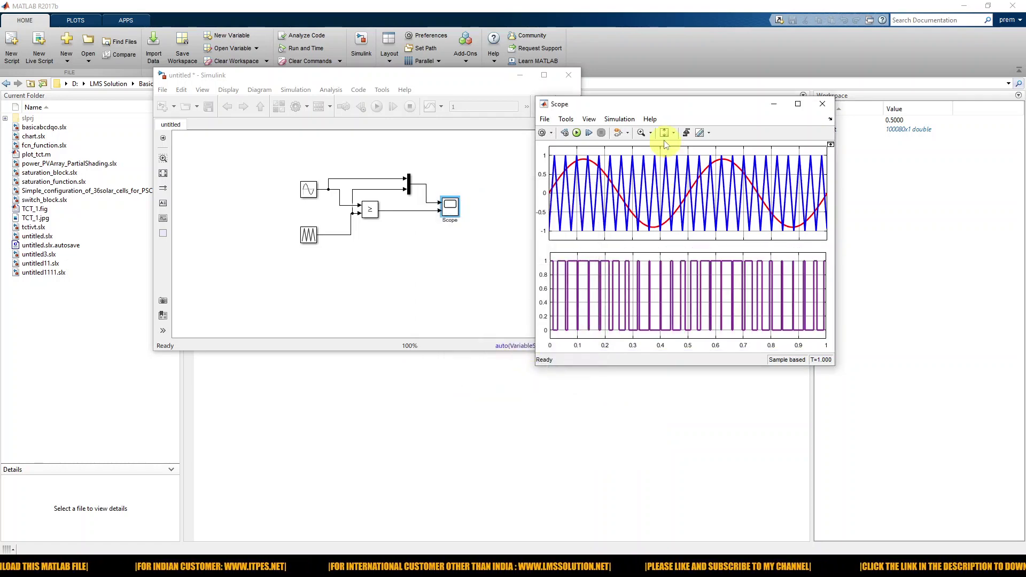
Rearrange the model and Scope windows side by side so that they do not overlap.
{"action": "left_click", "coordinate": [422, 89]}
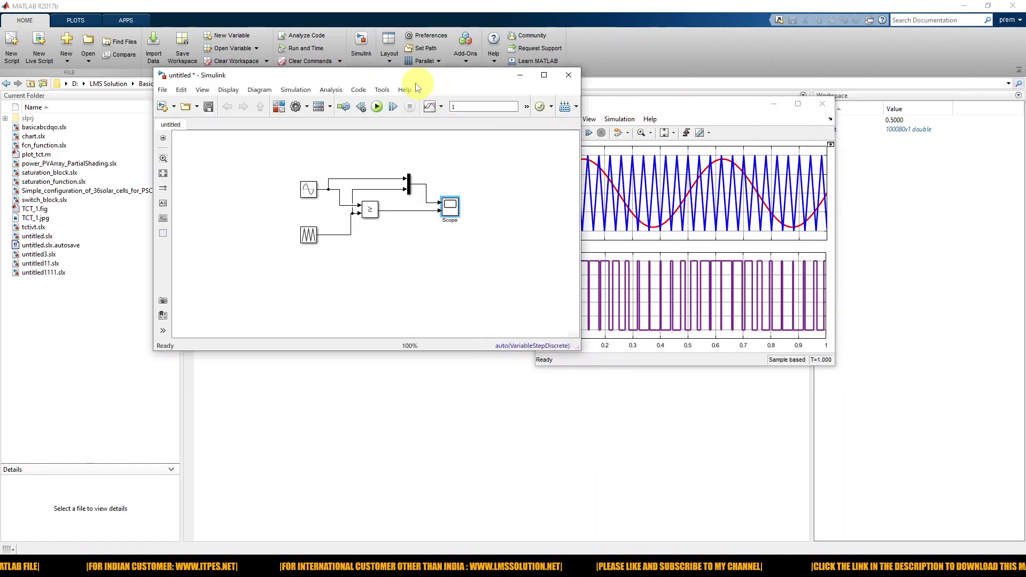
{"action": "left_click_drag", "start_coordinate": [419, 76], "coordinate": [325, 76]}
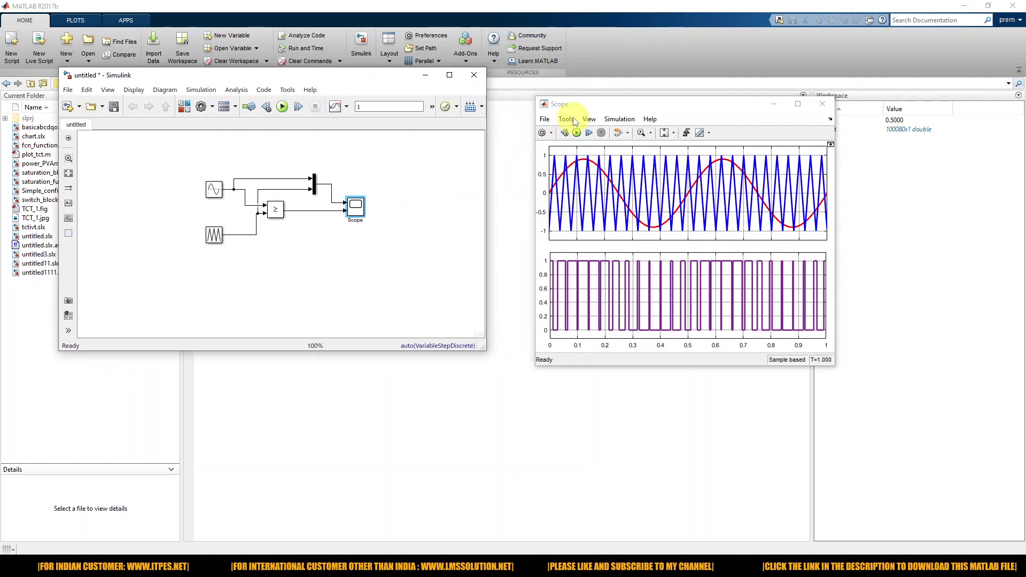
{"action": "left_click_drag", "start_coordinate": [576, 103], "coordinate": [536, 96]}
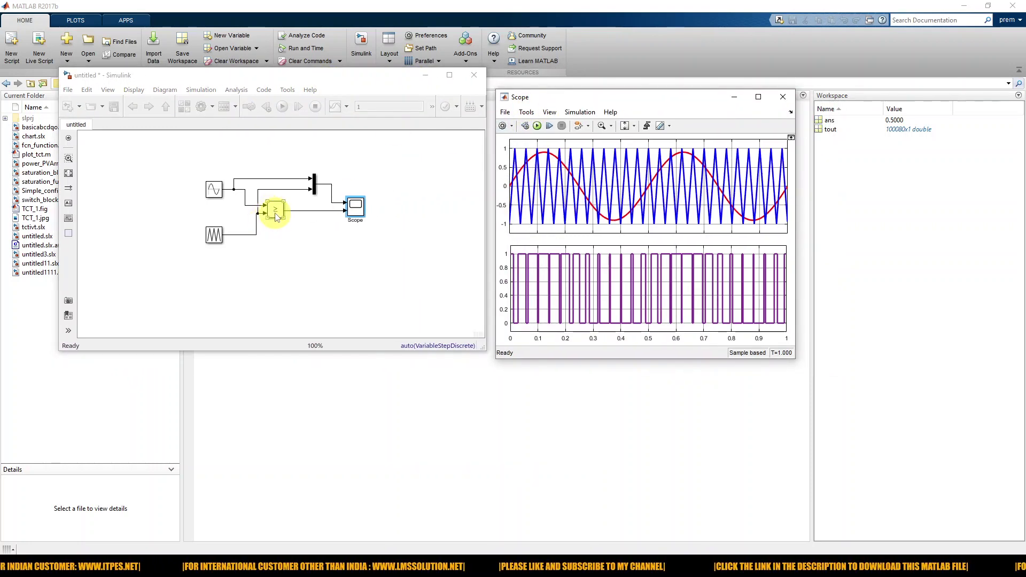
Maximize the Scope to examine the sine and triangular waves' crossings against the relational operator's pulses, and restore the window.
{"action": "left_click", "coordinate": [758, 98]}
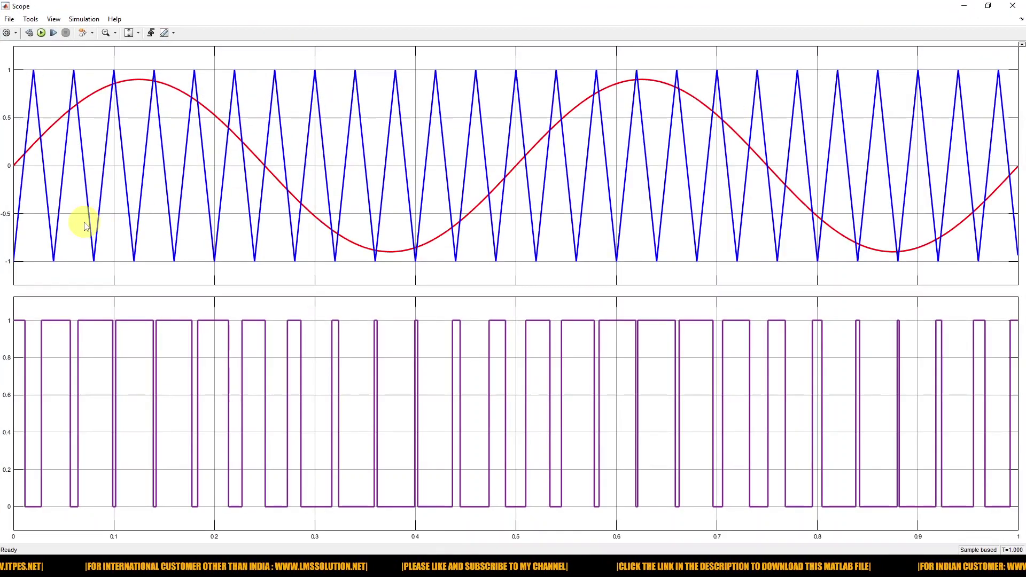
{"action": "key", "text": "F9"}
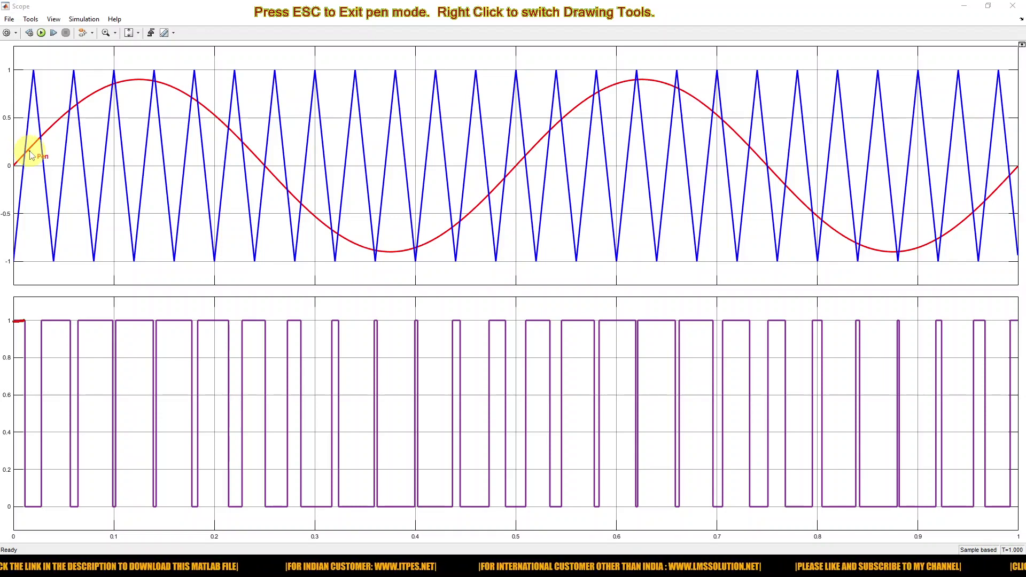
{"action": "left_click_drag", "start_coordinate": [25, 507], "coordinate": [40, 507]}
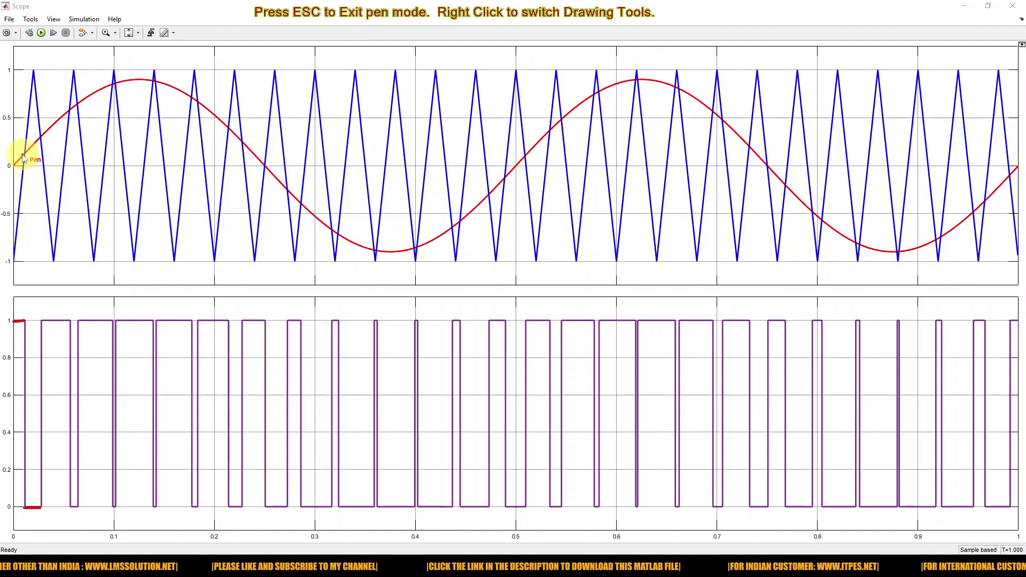
{"action": "mouse_move", "coordinate": [21, 148]}
{"action": "left_mouse_down"}
{"action": "mouse_move", "coordinate": [33, 159]}
{"action": "mouse_move", "coordinate": [43, 132]}
{"action": "left_mouse_up"}
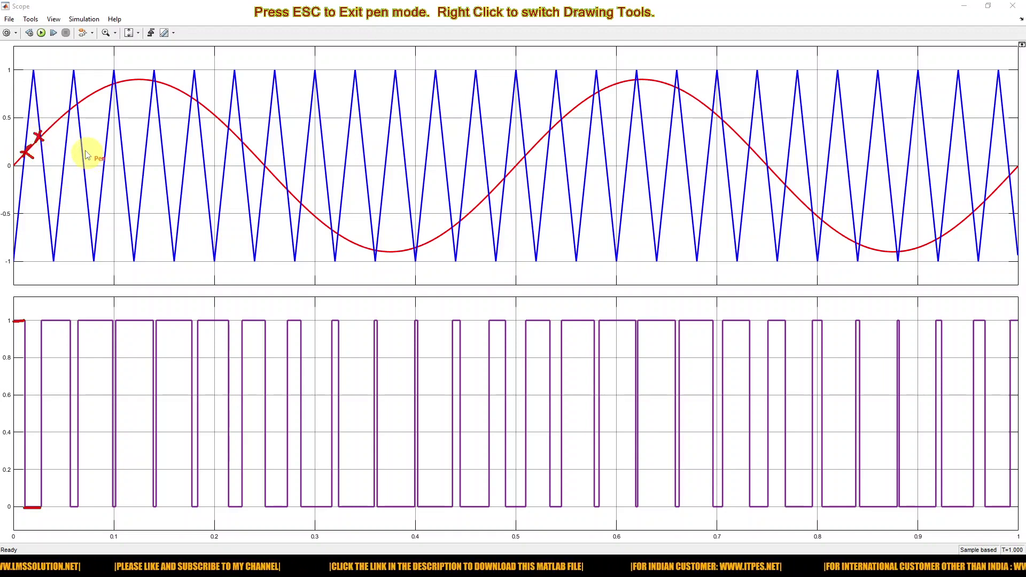
{"action": "left_click_drag", "start_coordinate": [67, 105], "coordinate": [73, 112]}
{"action": "left_click_drag", "start_coordinate": [66, 112], "coordinate": [73, 105]}
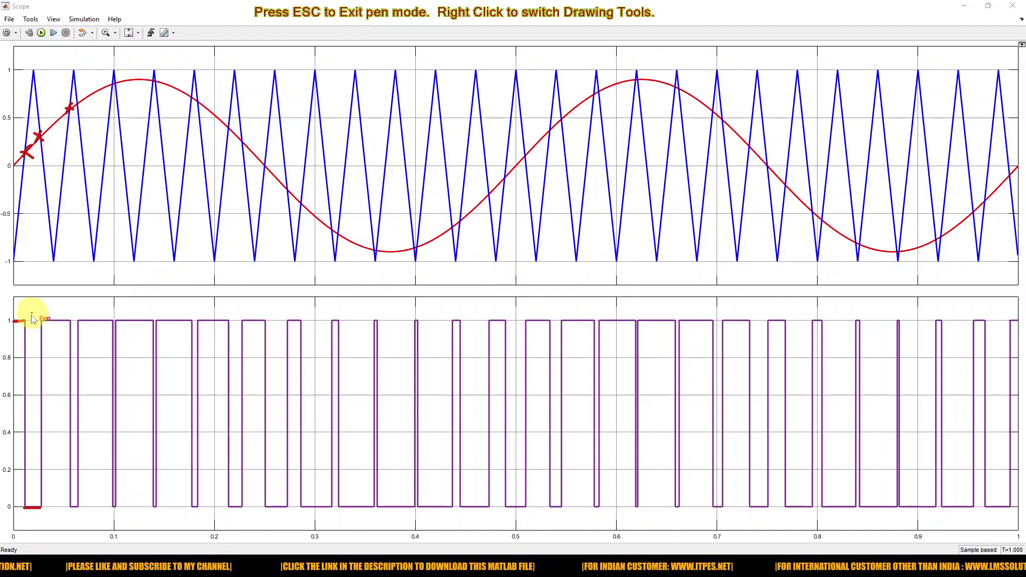
{"action": "left_click_drag", "start_coordinate": [15, 347], "coordinate": [73, 348]}
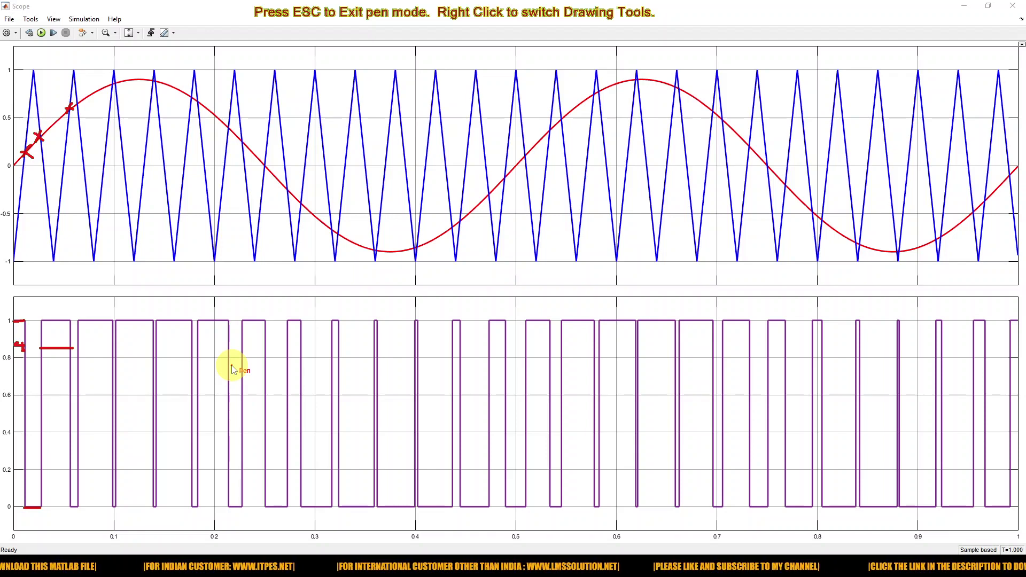
{"action": "key", "text": "Escape"}
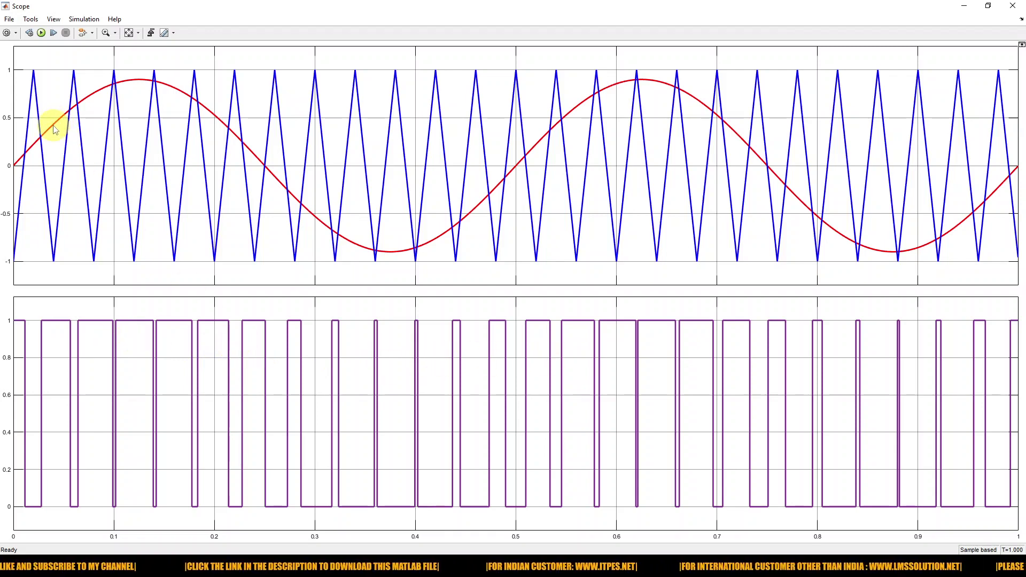
{"action": "left_click", "coordinate": [988, 7]}
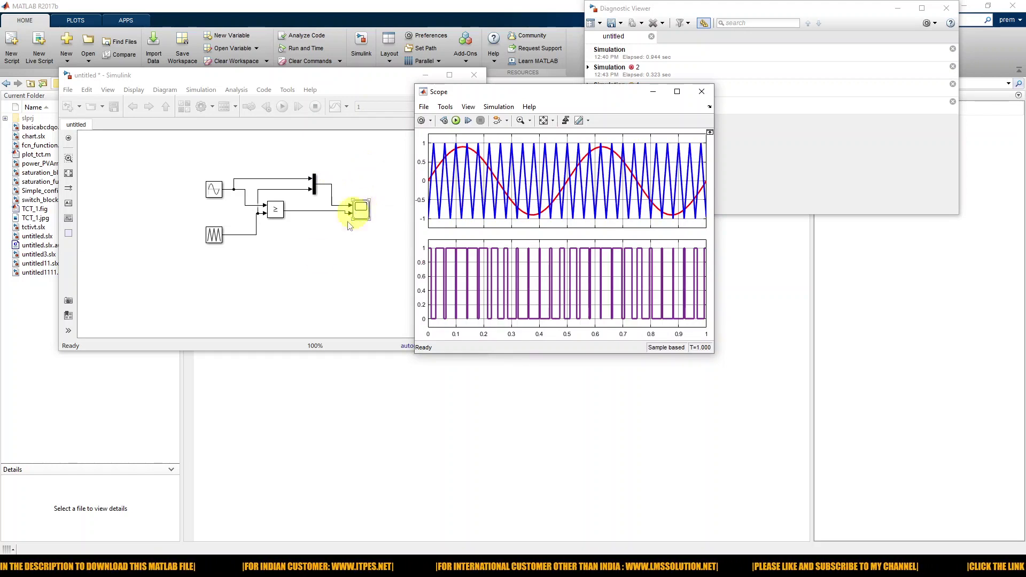
Duplicate the relational operator block directly below the original in the model.
{"action": "left_click", "coordinate": [319, 256]}
{"action": "left_click", "coordinate": [275, 214]}
{"action": "left_click_drag", "start_coordinate": [278, 222], "coordinate": [277, 278]}
Shift the Sine Wave and Repeating Sequence blocks slightly left and branch the repeating sequence signal to the second relational operator's lower input.
{"action": "left_click_drag", "start_coordinate": [219, 237], "coordinate": [212, 240]}
{"action": "left_click_drag", "start_coordinate": [214, 188], "coordinate": [207, 187]}
{"action": "left_click_drag", "start_coordinate": [210, 237], "coordinate": [198, 240]}
{"action": "left_click_drag", "start_coordinate": [266, 269], "coordinate": [222, 234]}
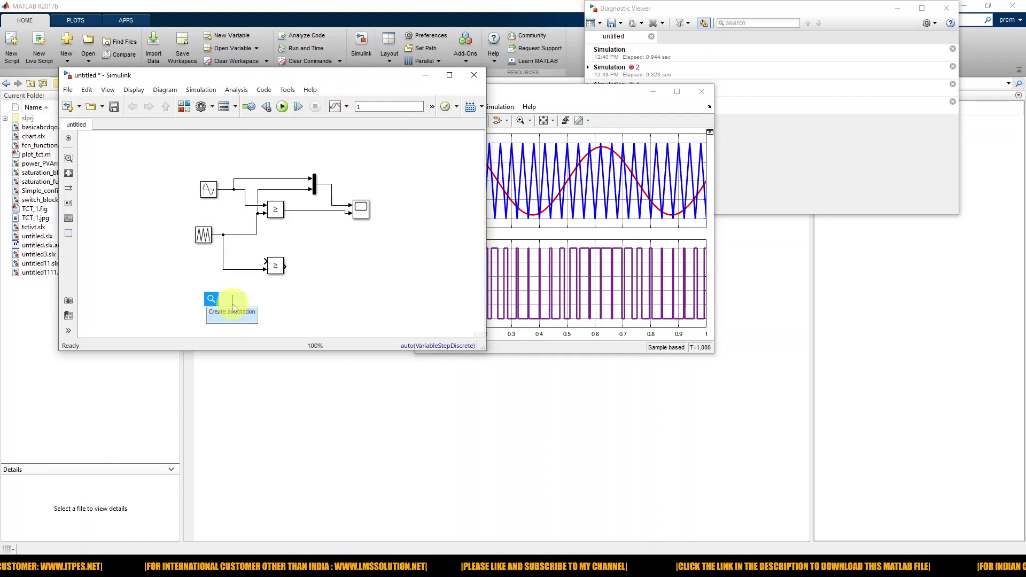
Add a Gain block and wire it between the sine wave signal and the second relational operator's upper input.
{"action": "type", "text": "gain"}
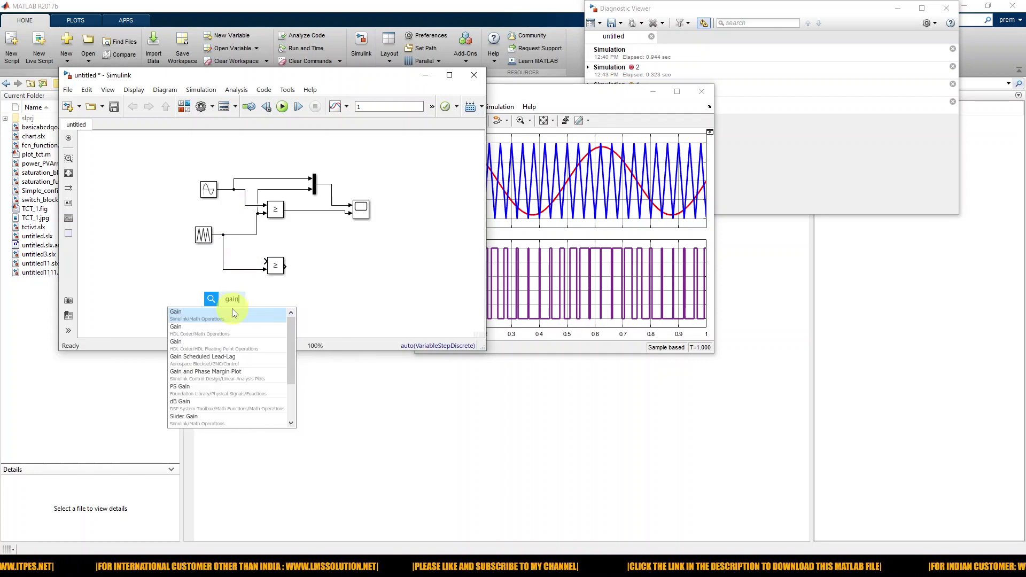
{"action": "left_click", "coordinate": [232, 312]}
{"action": "scroll", "coordinate": [237, 283], "scroll_direction": "down", "scroll_amount": 1}
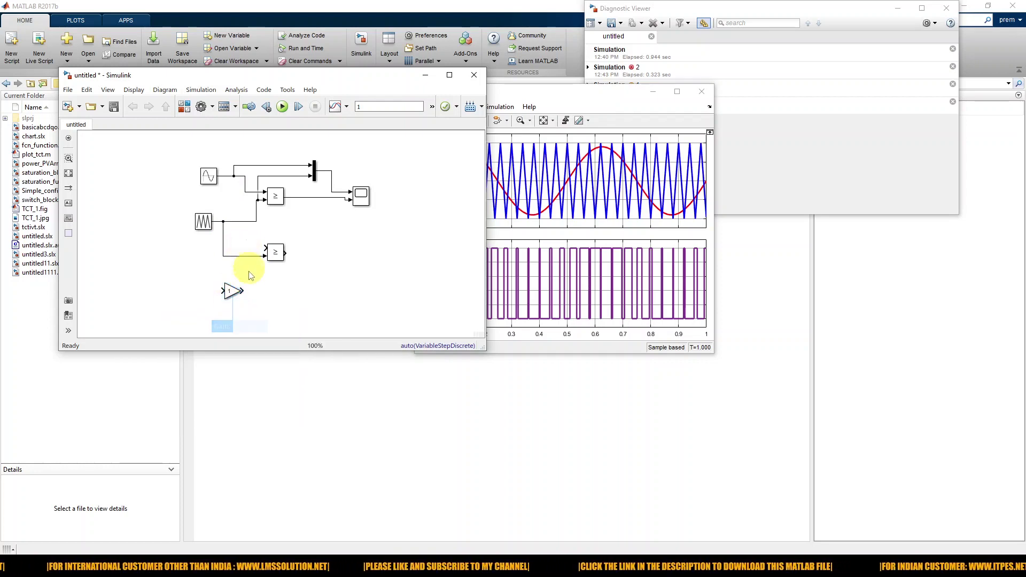
{"action": "mouse_move", "coordinate": [232, 291]}
{"action": "left_mouse_down"}
{"action": "mouse_move", "coordinate": [249, 238]}
{"action": "mouse_move", "coordinate": [294, 257]}
{"action": "mouse_move", "coordinate": [255, 246]}
{"action": "mouse_move", "coordinate": [231, 217]}
{"action": "mouse_move", "coordinate": [234, 177]}
{"action": "left_mouse_up"}
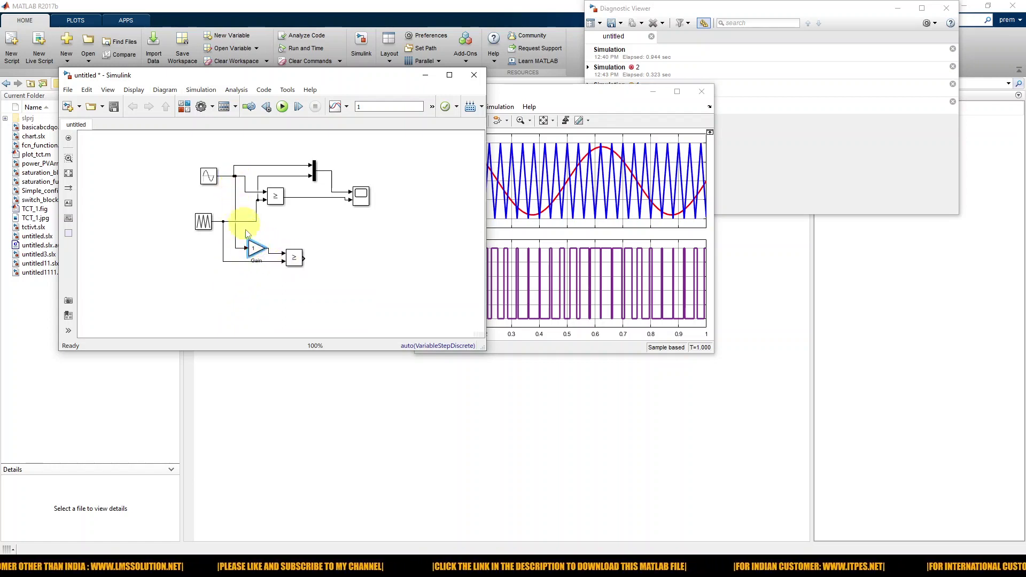
Set the Gain block's gain to -1.
{"action": "double_click", "coordinate": [252, 250]}
{"action": "type", "text": "-"}
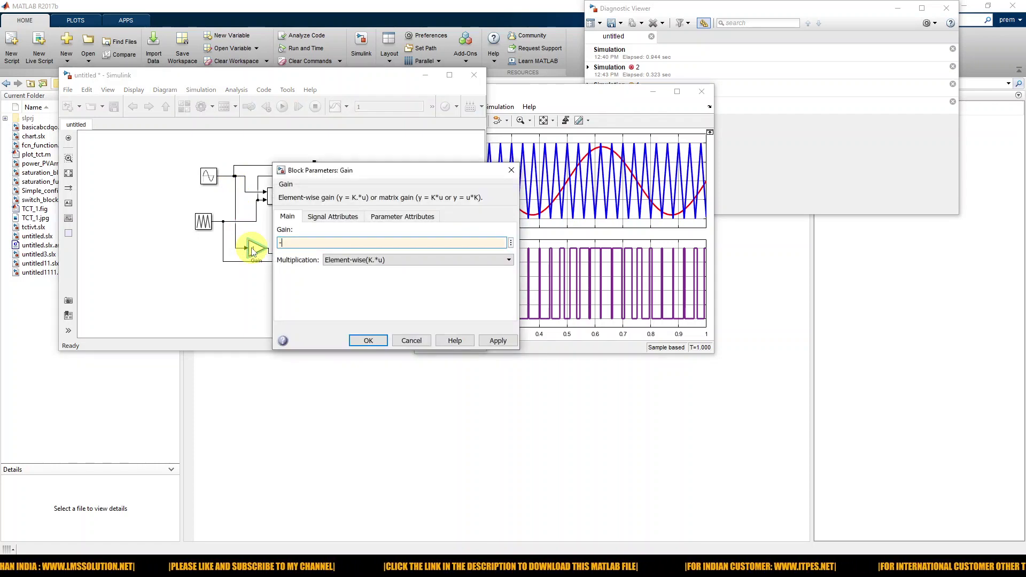
{"action": "type", "text": "1"}
{"action": "left_click", "coordinate": [498, 341]}
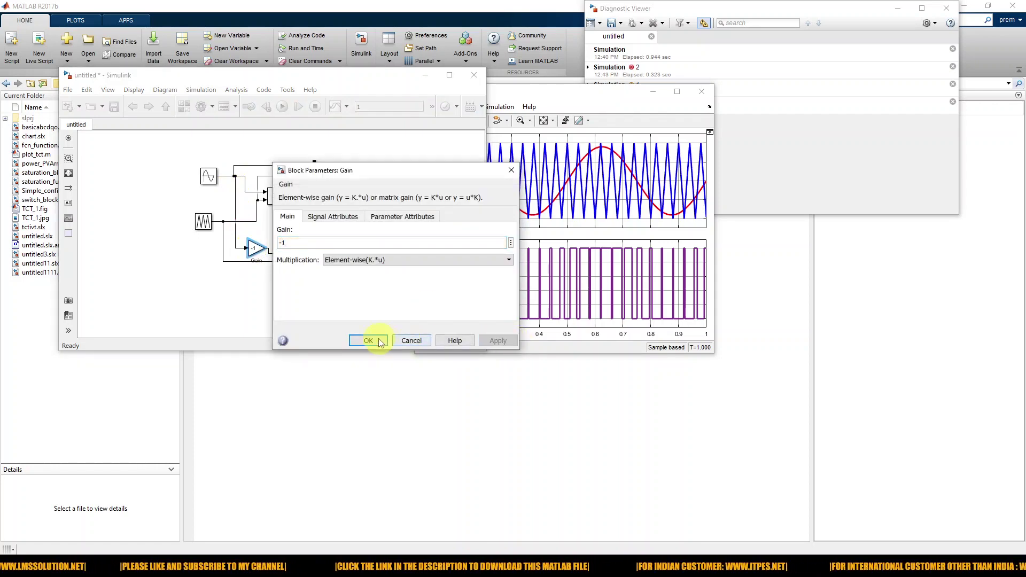
{"action": "left_click", "coordinate": [368, 341]}
Duplicate the Scope and Mux for the second comparison, wiring the Gain output, repeating sequence and second relational operator's output into them.
{"action": "left_click_drag", "start_coordinate": [360, 196], "coordinate": [356, 261]}
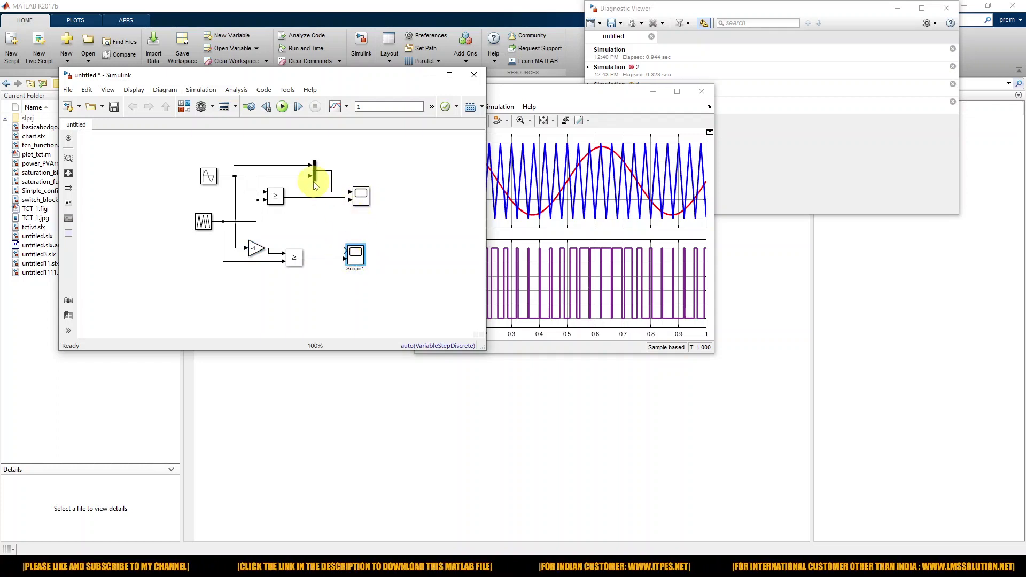
{"action": "left_click_drag", "start_coordinate": [314, 190], "coordinate": [309, 239]}
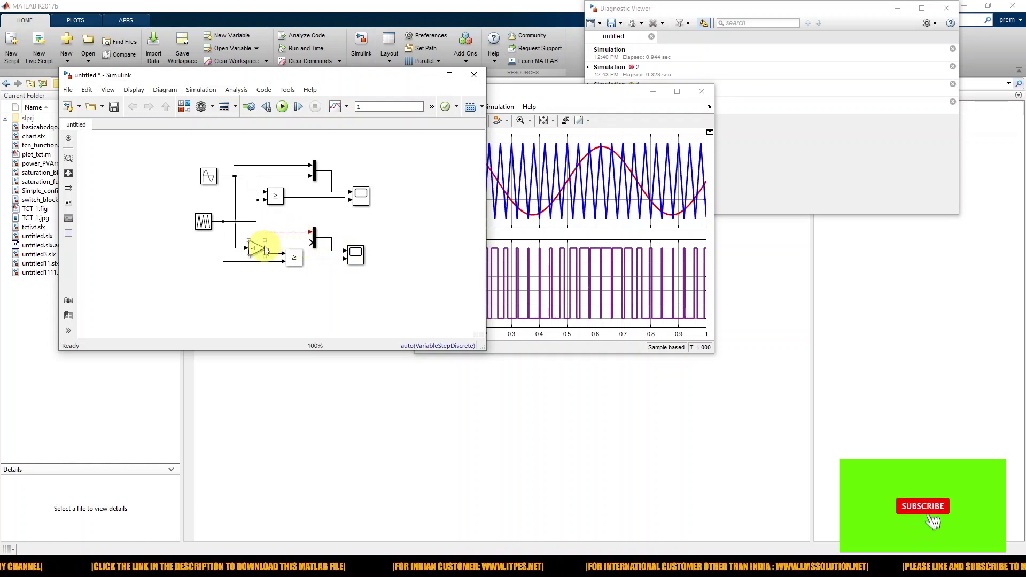
{"action": "left_click_drag", "start_coordinate": [309, 244], "coordinate": [275, 261]}
Open the second comparison's scope, place both scope windows side by side and run the simulation.
{"action": "double_click", "coordinate": [355, 254]}
{"action": "left_click_drag", "start_coordinate": [466, 92], "coordinate": [682, 91]}
{"action": "left_click", "coordinate": [561, 99]}
{"action": "double_click", "coordinate": [452, 50]}
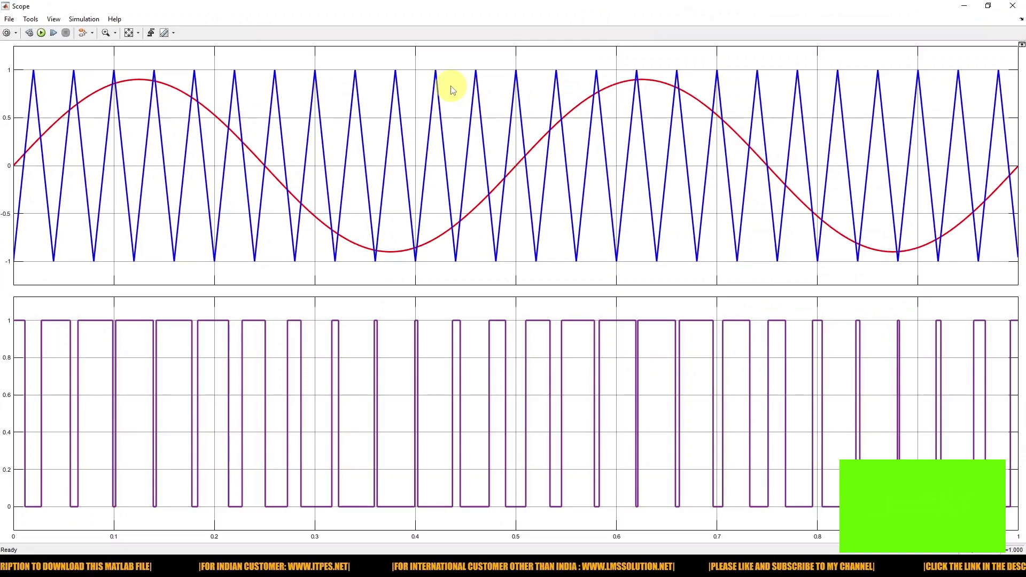
{"action": "left_click", "coordinate": [988, 6]}
{"action": "left_click_drag", "start_coordinate": [558, 96], "coordinate": [458, 90]}
{"action": "left_click", "coordinate": [661, 91]}
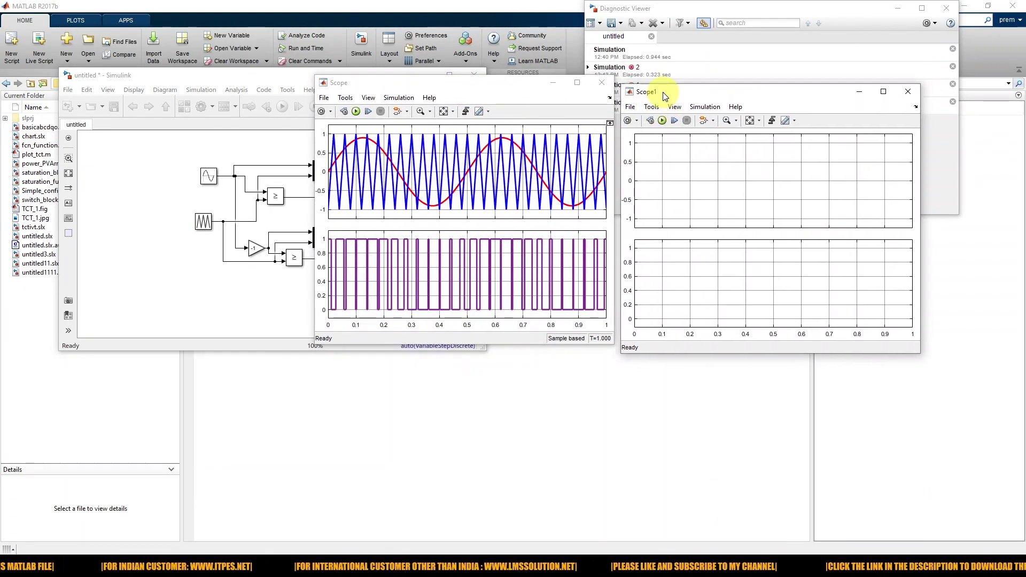
{"action": "left_click", "coordinate": [662, 120]}
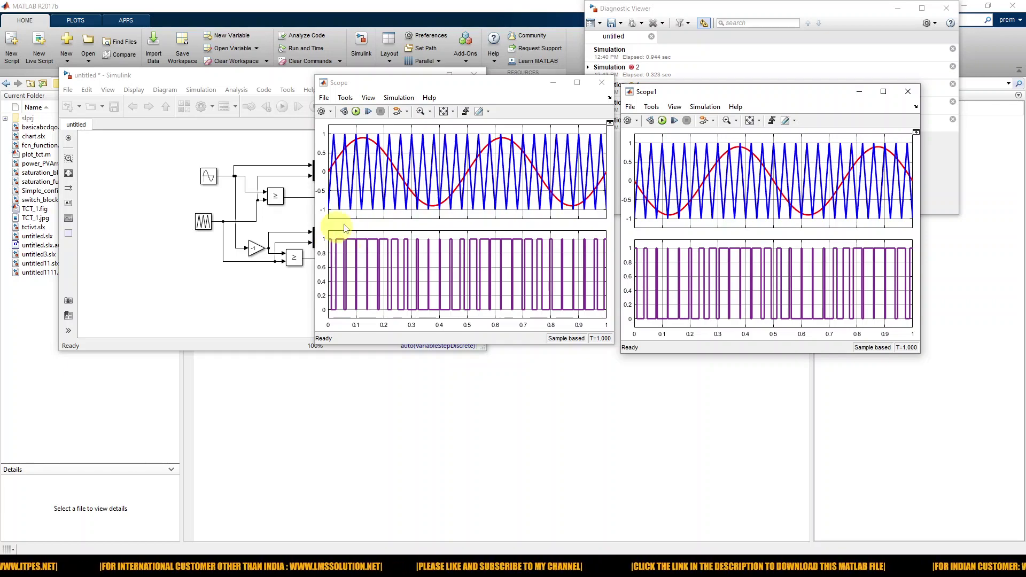
Tile both scopes across the screen to compare the original and inverted sine comparisons and their first pulses.
{"action": "left_click_drag", "start_coordinate": [522, 86], "coordinate": [2, 86]}
{"action": "left_click", "coordinate": [641, 79]}
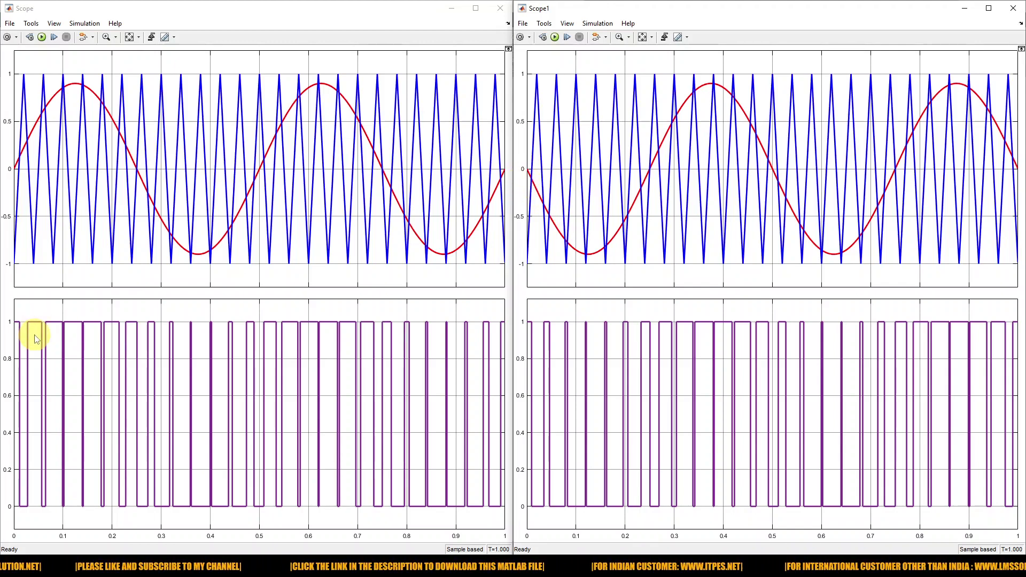
{"action": "key", "text": "F9"}
{"action": "mouse_move", "coordinate": [24, 327]}
{"action": "left_mouse_down"}
{"action": "mouse_move", "coordinate": [44, 330]}
{"action": "mouse_move", "coordinate": [24, 323]}
{"action": "left_mouse_up"}
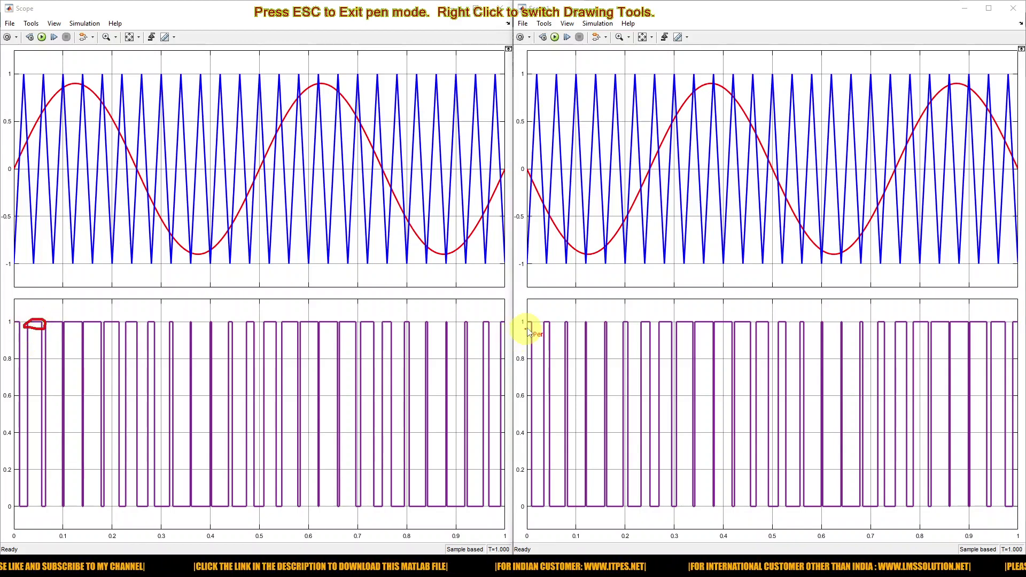
{"action": "mouse_move", "coordinate": [535, 326]}
{"action": "left_mouse_down"}
{"action": "mouse_move", "coordinate": [553, 325]}
{"action": "mouse_move", "coordinate": [536, 323]}
{"action": "left_mouse_up"}
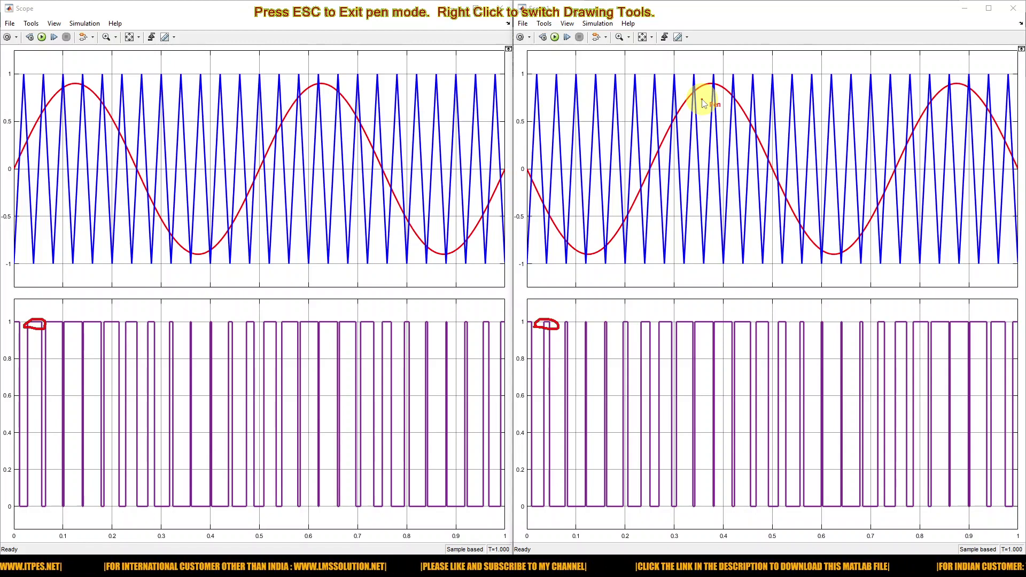
{"action": "key", "text": "Escape"}
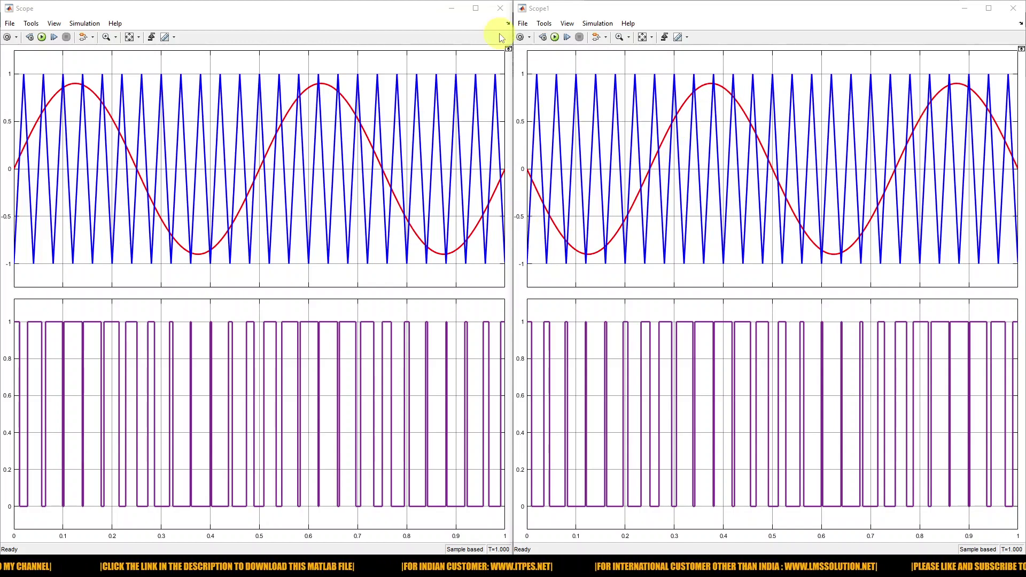
Restore both scope windows to their smaller size and align them next to each other.
{"action": "left_click", "coordinate": [476, 9]}
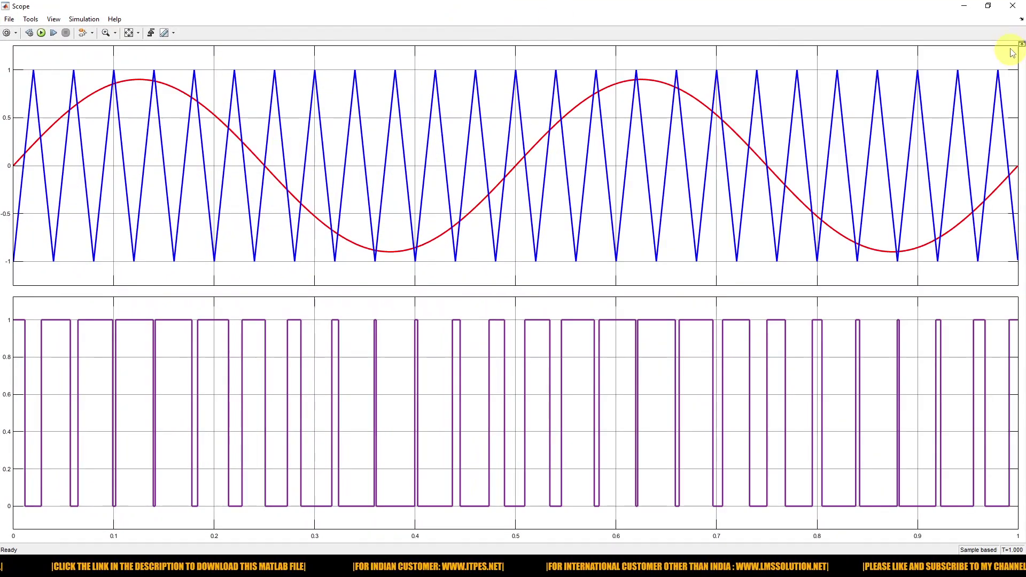
{"action": "left_click", "coordinate": [988, 7]}
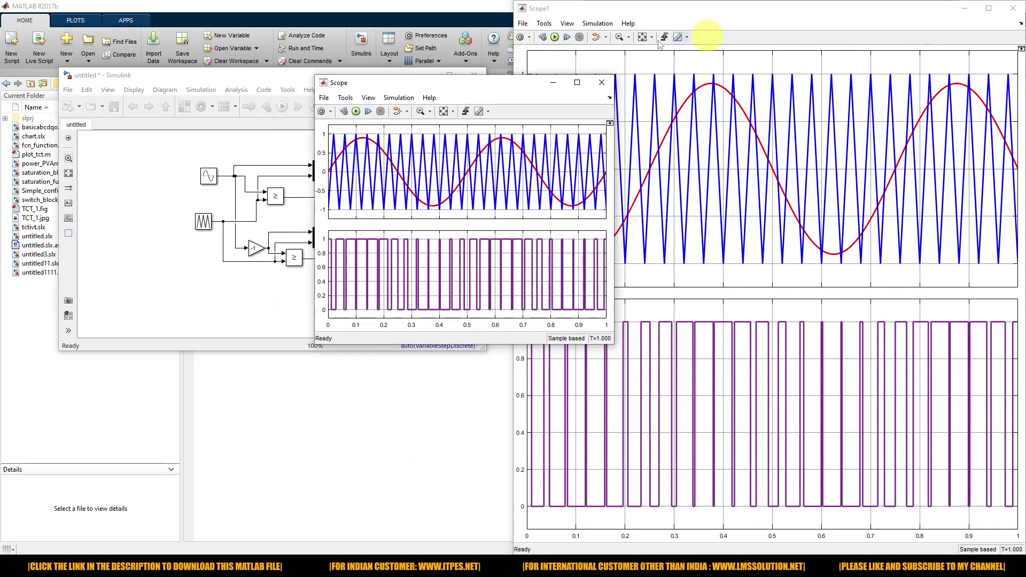
{"action": "left_click", "coordinate": [988, 9]}
{"action": "left_click", "coordinate": [987, 6]}
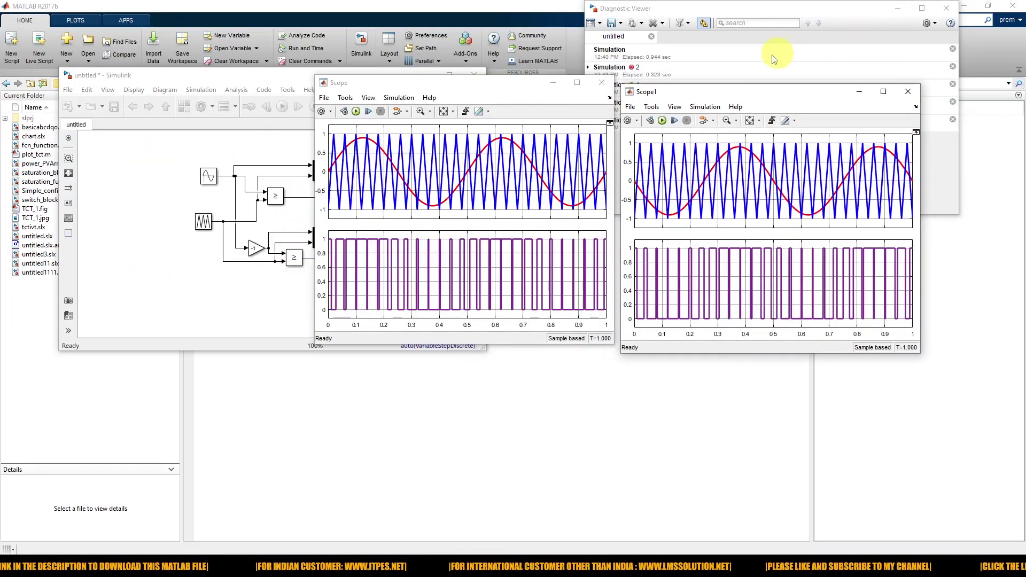
{"action": "left_click_drag", "start_coordinate": [654, 96], "coordinate": [651, 86]}
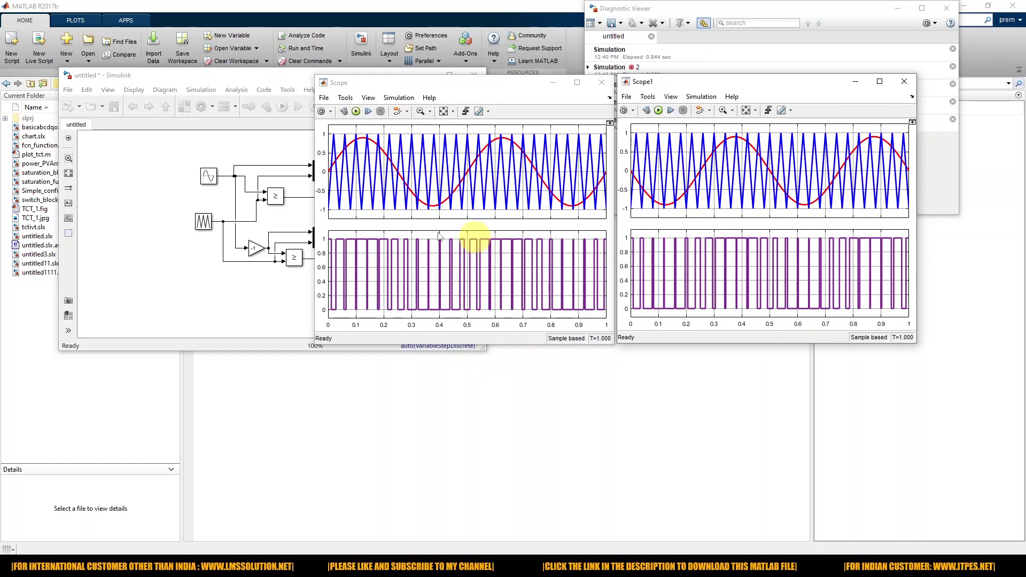
Enlarge the model window and duplicate the Repeating Sequence block into the empty area below the existing circuits.
{"action": "left_click", "coordinate": [172, 183]}
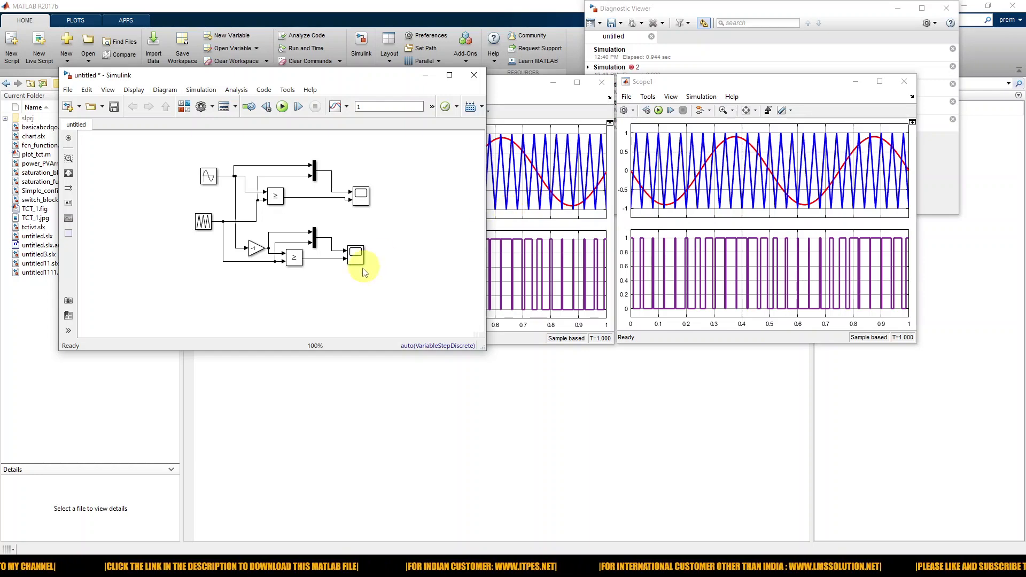
{"action": "left_click_drag", "start_coordinate": [338, 81], "coordinate": [390, 63]}
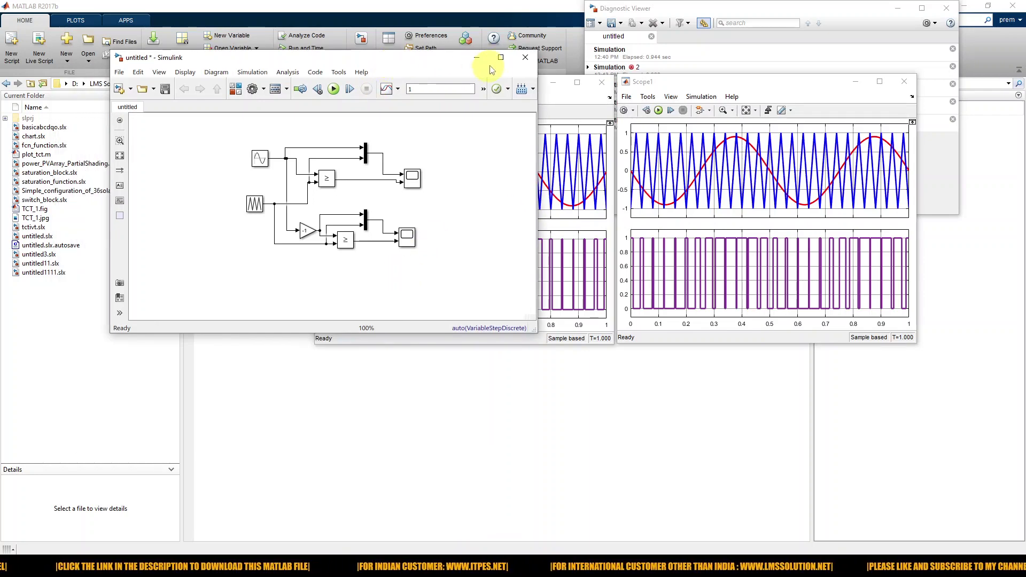
{"action": "left_click_drag", "start_coordinate": [535, 331], "coordinate": [611, 500]}
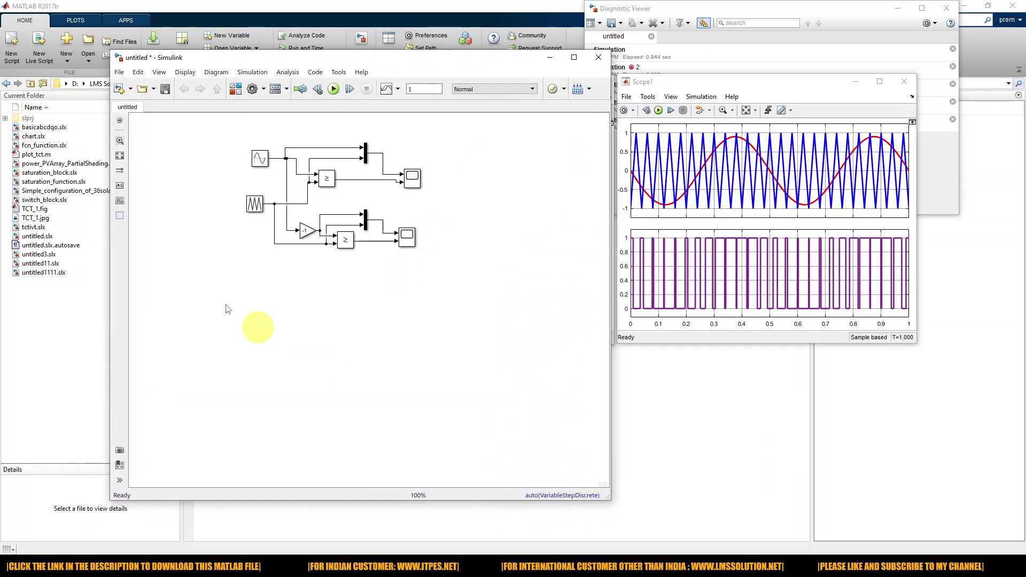
{"action": "left_click_drag", "start_coordinate": [253, 205], "coordinate": [257, 361]}
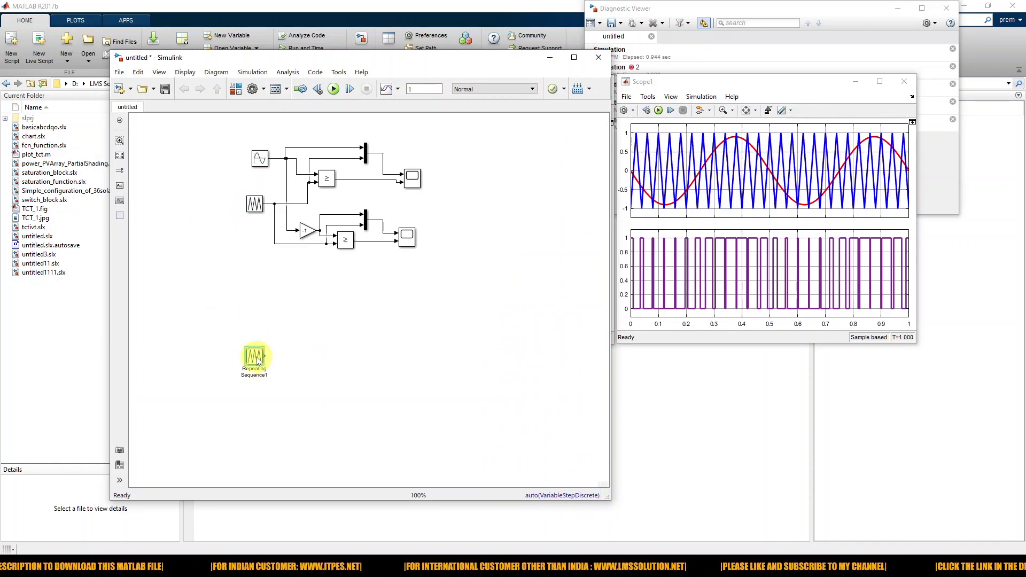
Set the duplicated Repeating Sequence block's output values to [0 1 0], keeping its time values.
{"action": "double_click", "coordinate": [256, 358]}
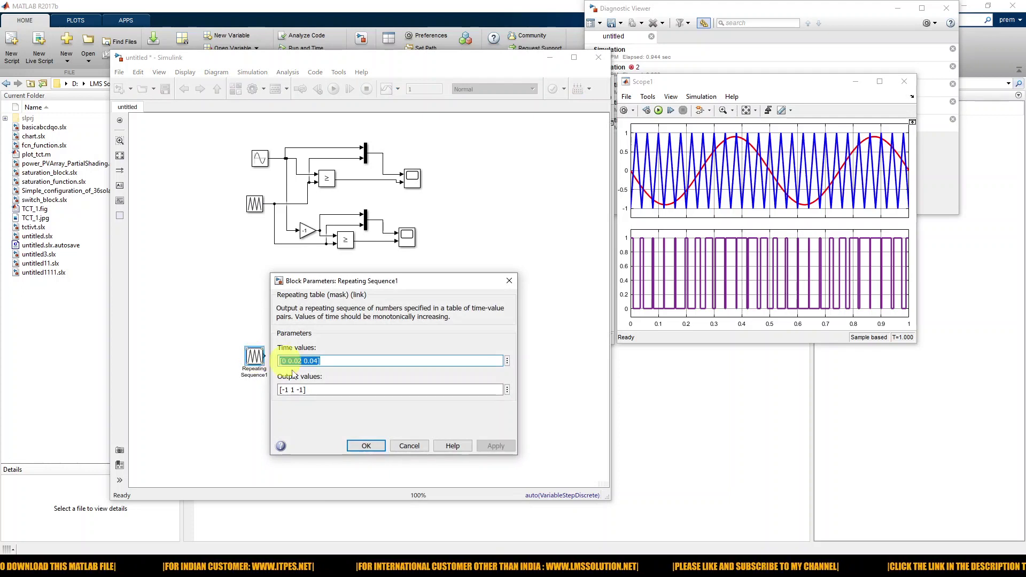
{"action": "key", "text": "Tab"}
{"action": "left_click", "coordinate": [319, 387]}
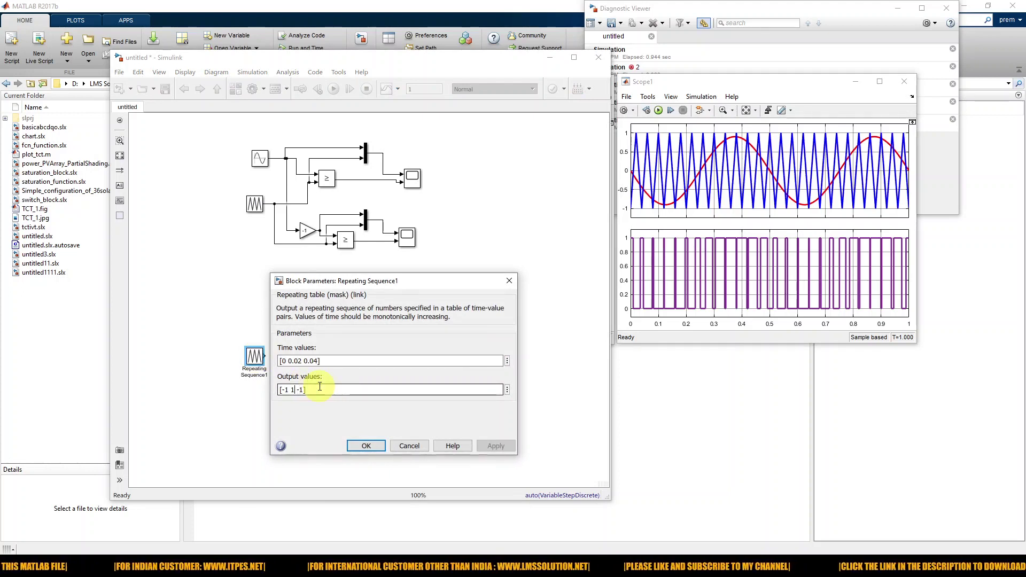
{"action": "key", "text": "BackSpace"}
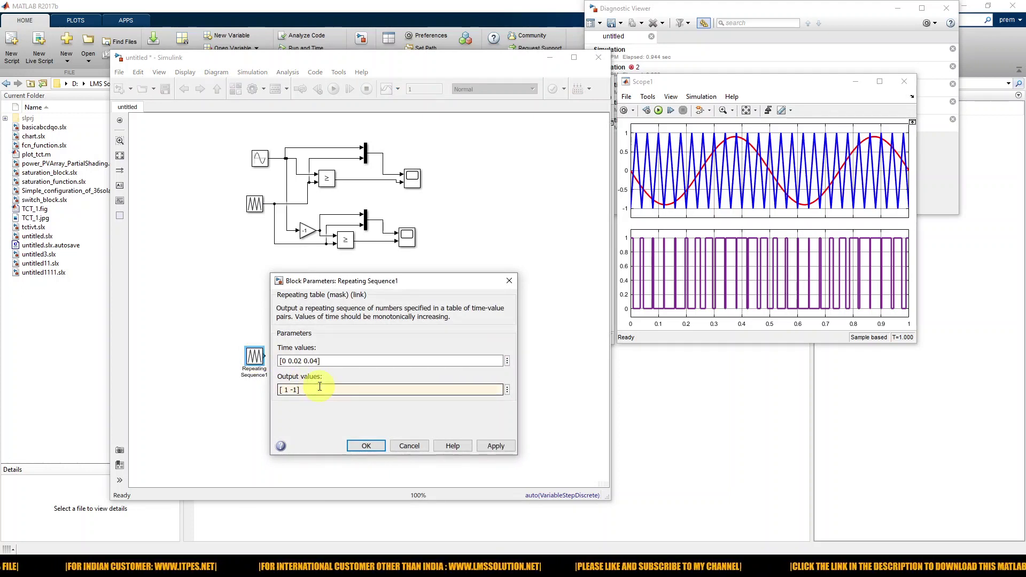
{"action": "key", "text": "Right"}
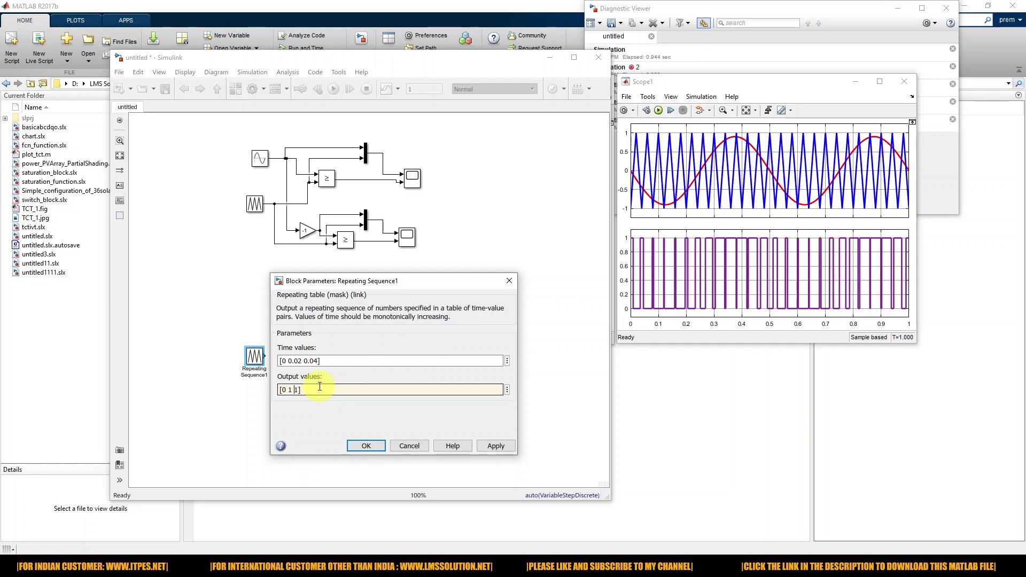
{"action": "left_click", "coordinate": [486, 446]}
{"action": "left_click", "coordinate": [366, 445]}
Add a copied relational operator and a Constant block, wiring the Constant to its upper input and the duplicated repeating sequence to its lower input.
{"action": "left_click_drag", "start_coordinate": [255, 355], "coordinate": [256, 369]}
{"action": "left_click_drag", "start_coordinate": [342, 241], "coordinate": [298, 369]}
{"action": "type", "text": "cons"}
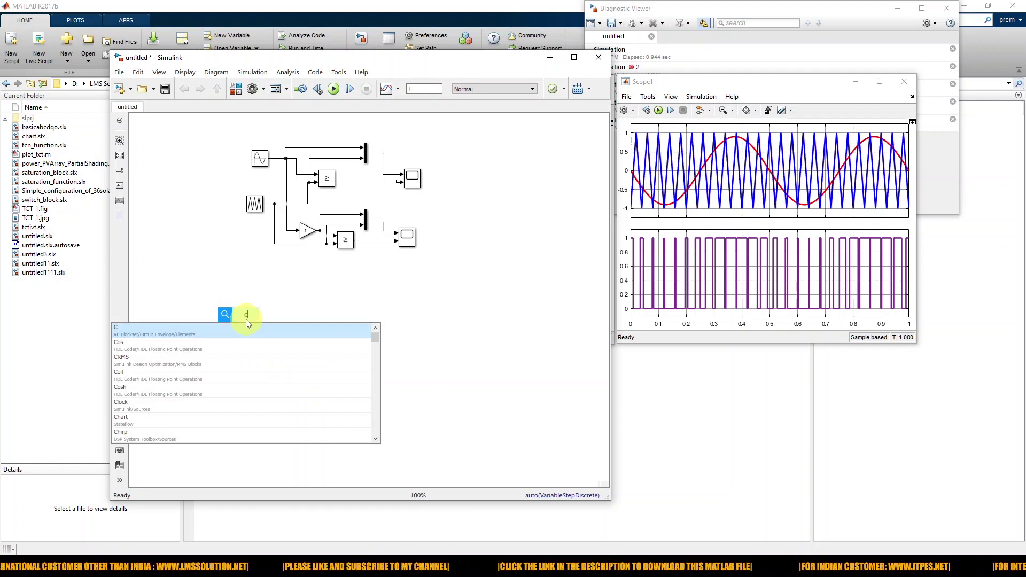
{"action": "left_click", "coordinate": [219, 334]}
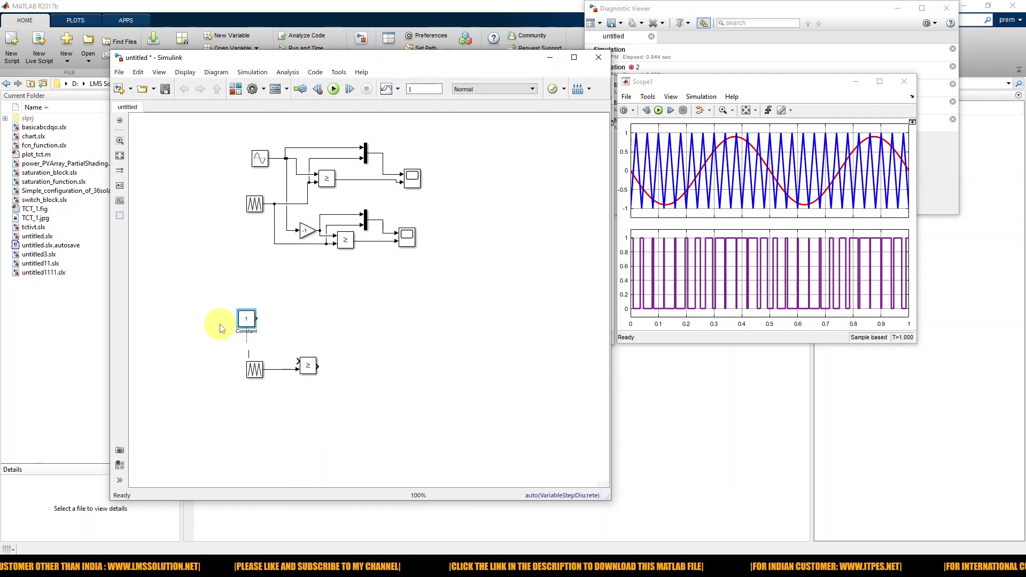
{"action": "left_click_drag", "start_coordinate": [245, 314], "coordinate": [299, 363]}
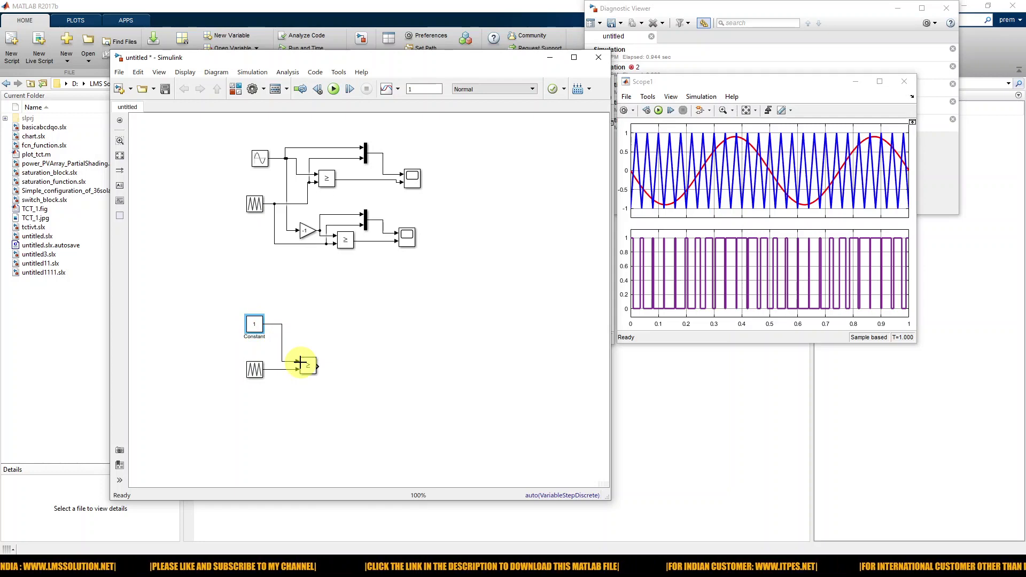
Set the Constant block's value to 0.5.
{"action": "double_click", "coordinate": [257, 328]}
{"action": "type", "text": "0"}
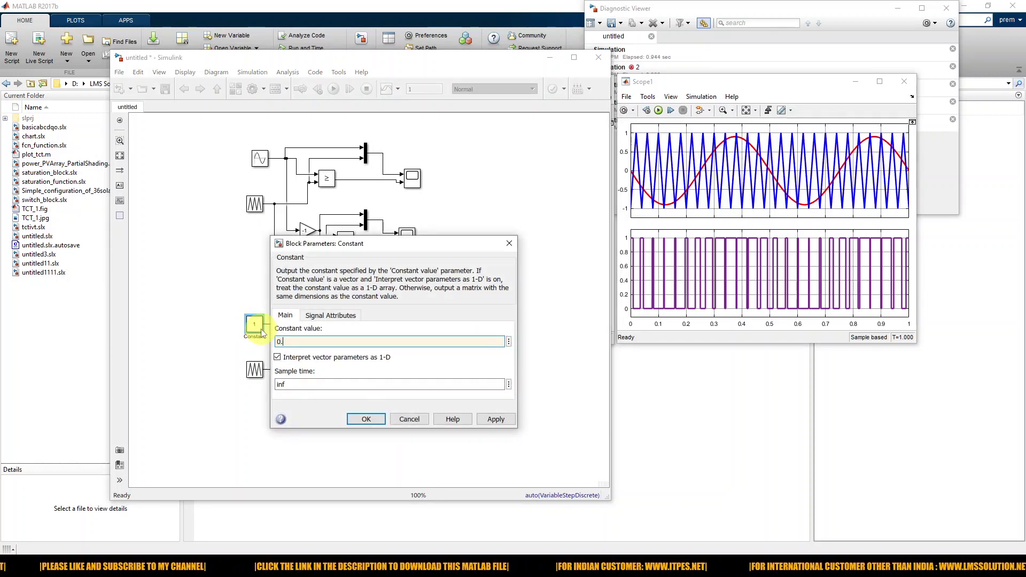
{"action": "type", "text": ".5"}
{"action": "left_click", "coordinate": [494, 419]}
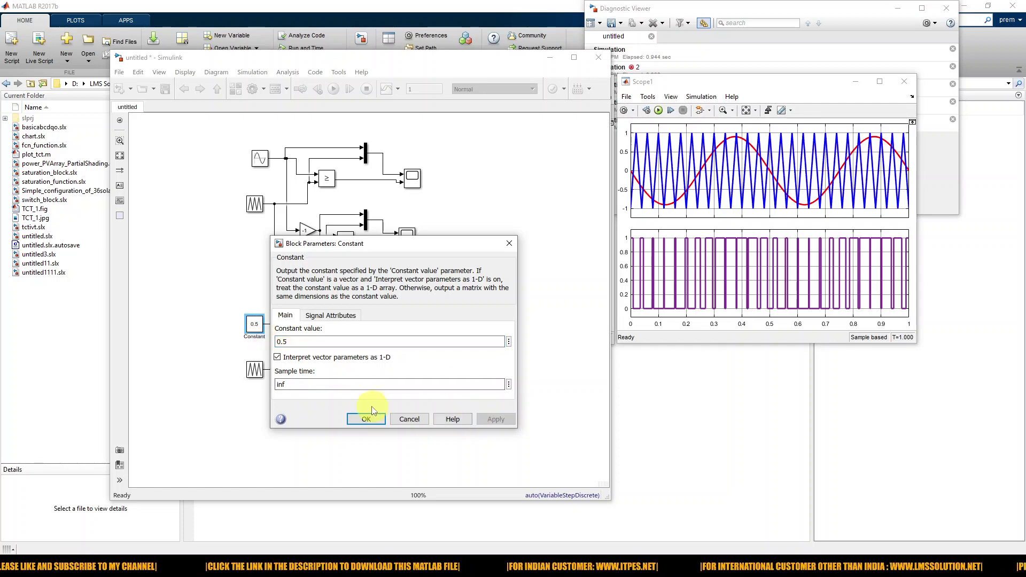
{"action": "left_click", "coordinate": [368, 420]}
Duplicate a Scope and Mux for the third comparison, wiring the constant, repeating sequence and relational operator's output into them.
{"action": "left_click_drag", "start_coordinate": [407, 237], "coordinate": [370, 366]}
{"action": "left_click_drag", "start_coordinate": [318, 366], "coordinate": [363, 367]}
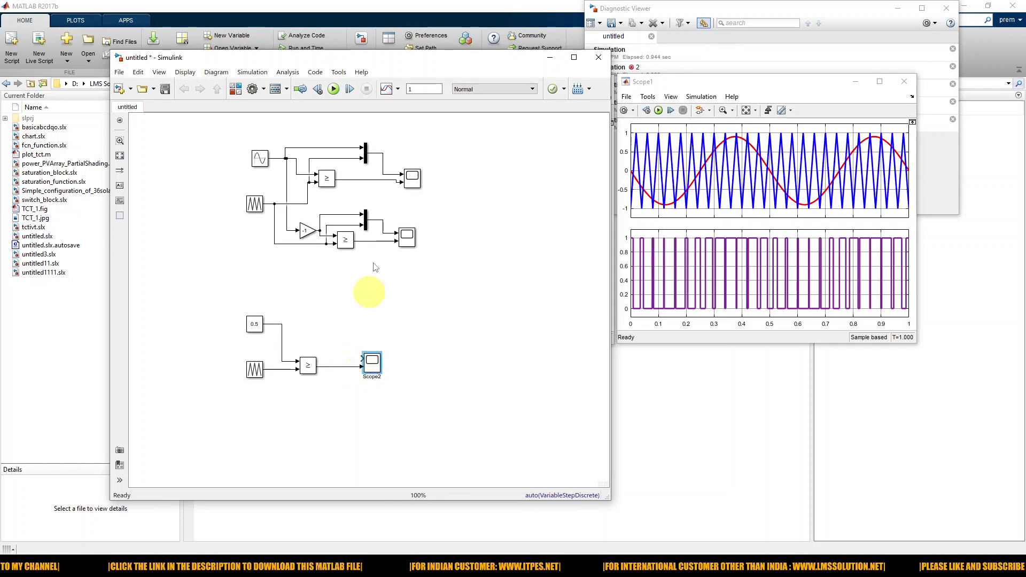
{"action": "mouse_move", "coordinate": [365, 228]}
{"action": "left_mouse_down"}
{"action": "mouse_move", "coordinate": [344, 339]}
{"action": "mouse_move", "coordinate": [363, 370]}
{"action": "left_mouse_up"}
{"action": "mouse_move", "coordinate": [344, 330]}
{"action": "left_mouse_down"}
{"action": "mouse_move", "coordinate": [287, 339]}
{"action": "mouse_move", "coordinate": [287, 368]}
{"action": "left_mouse_up"}
Open the third comparison's scope, run the simulation, and move and widen the scope window beside its blocks.
{"action": "left_click", "coordinate": [372, 363]}
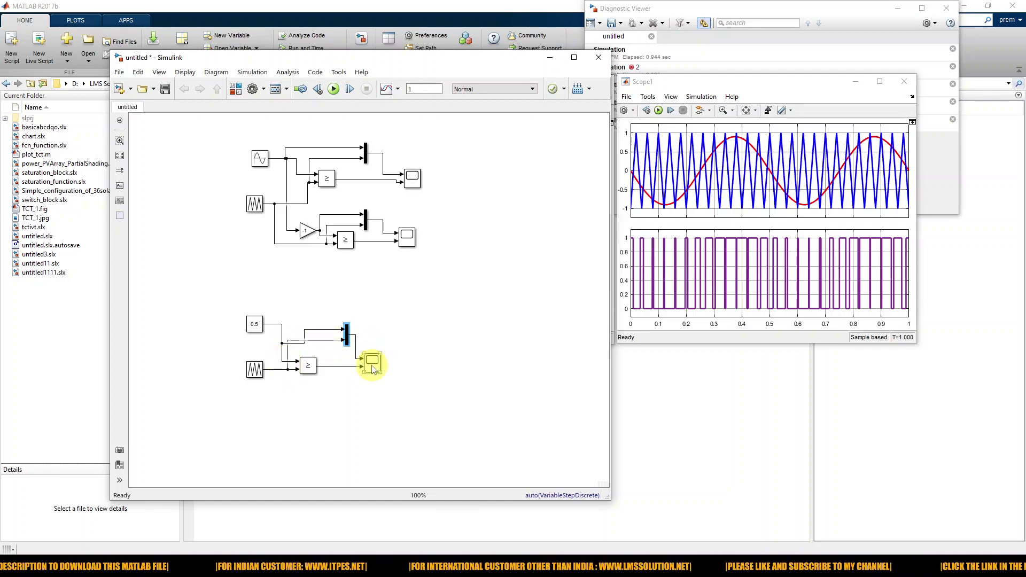
{"action": "double_click", "coordinate": [372, 368]}
{"action": "left_click", "coordinate": [659, 110]}
{"action": "left_click_drag", "start_coordinate": [690, 81], "coordinate": [578, 85]}
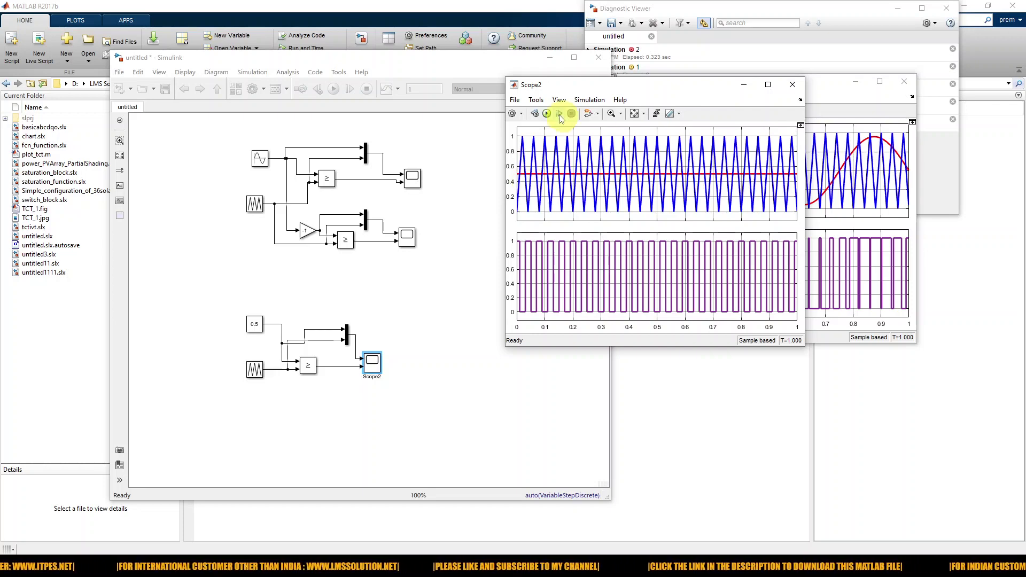
{"action": "left_click_drag", "start_coordinate": [506, 78], "coordinate": [429, 63]}
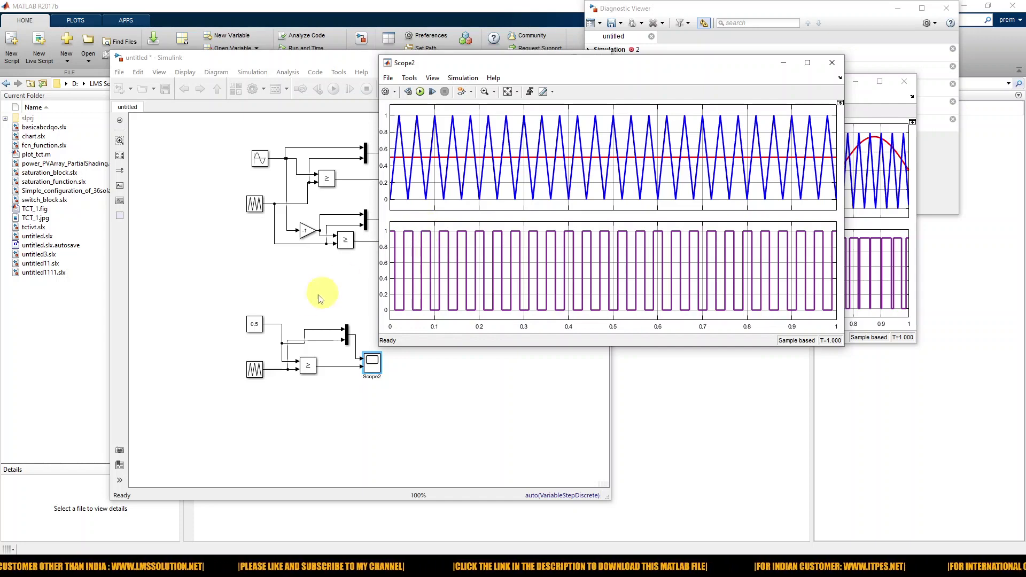
Set the Constant block's value to 0.9 and rerun the simulation from the third scope.
{"action": "double_click", "coordinate": [255, 324]}
{"action": "type", "text": "0.9"}
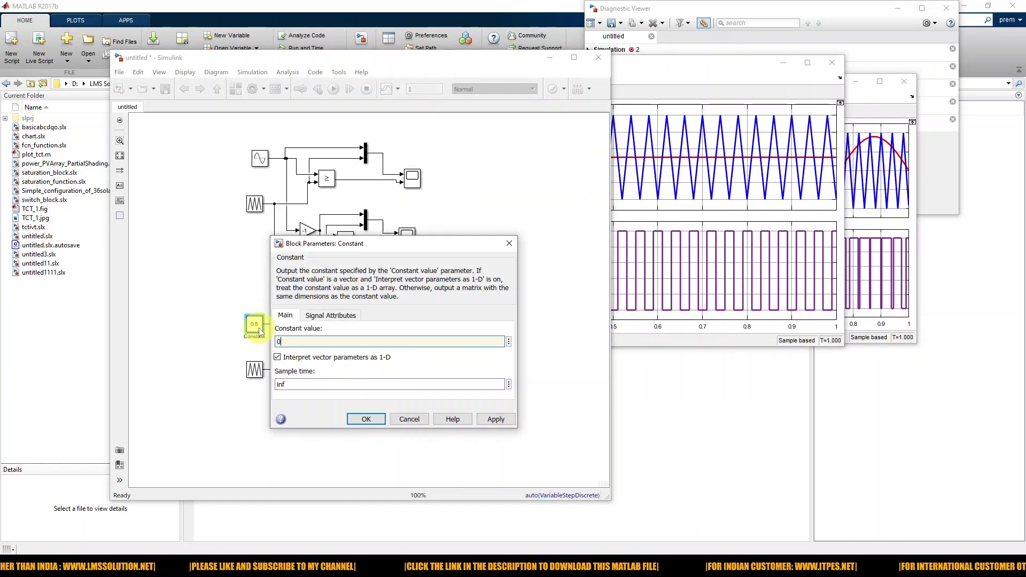
{"action": "left_click", "coordinate": [356, 420]}
{"action": "left_click", "coordinate": [682, 81]}
{"action": "left_click", "coordinate": [420, 93]}
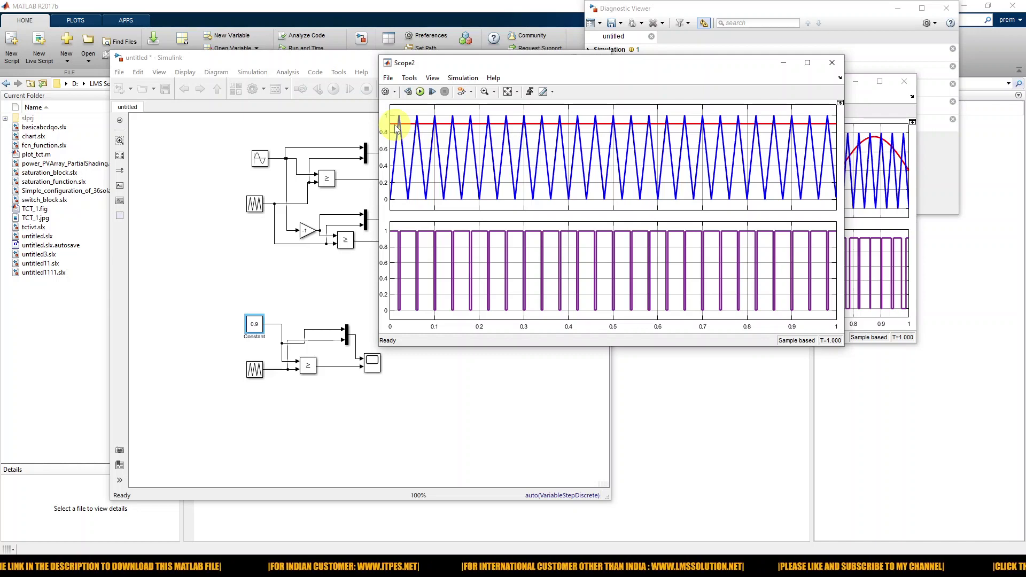
Set the Constant block's value to 0.1 and rerun the simulation from the third scope.
{"action": "double_click", "coordinate": [255, 324]}
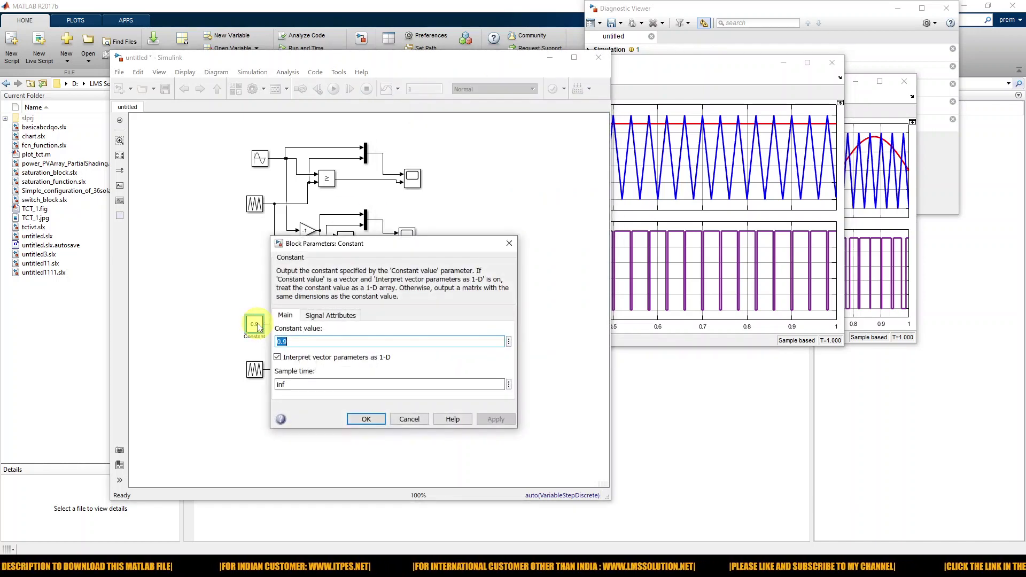
{"action": "type", "text": "0"}
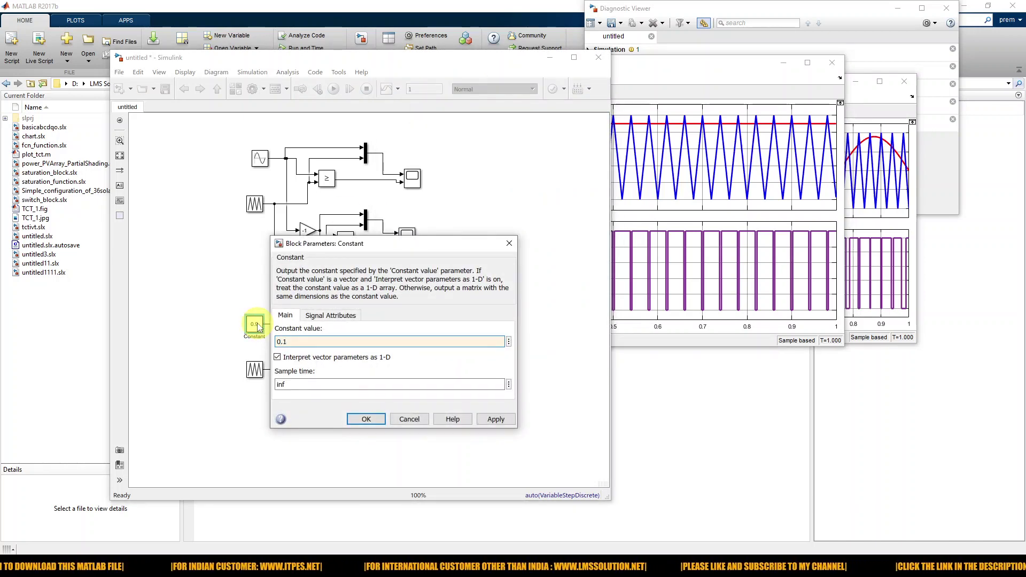
{"action": "left_click", "coordinate": [366, 419]}
{"action": "left_click", "coordinate": [660, 70]}
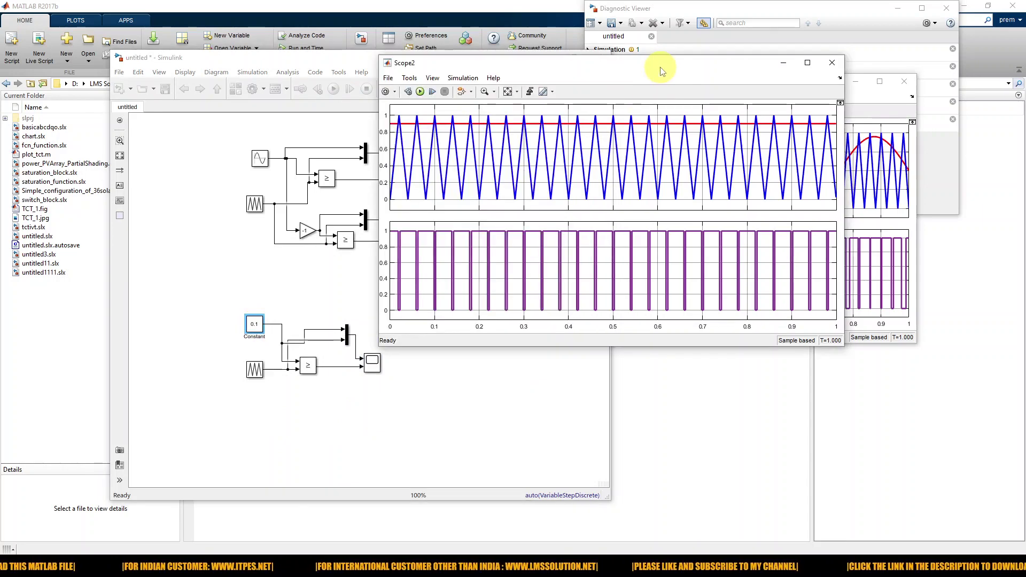
{"action": "left_click", "coordinate": [420, 92]}
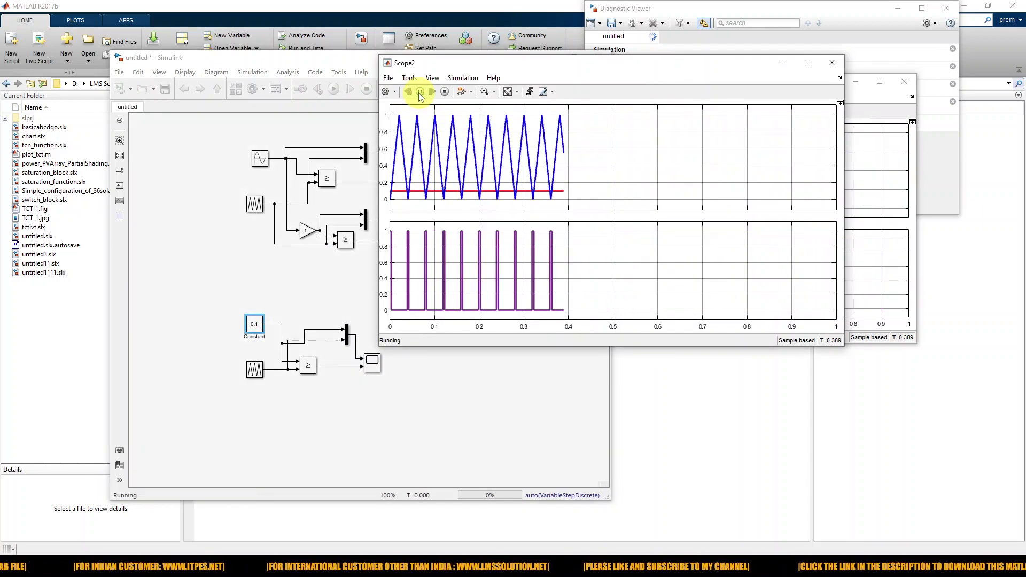